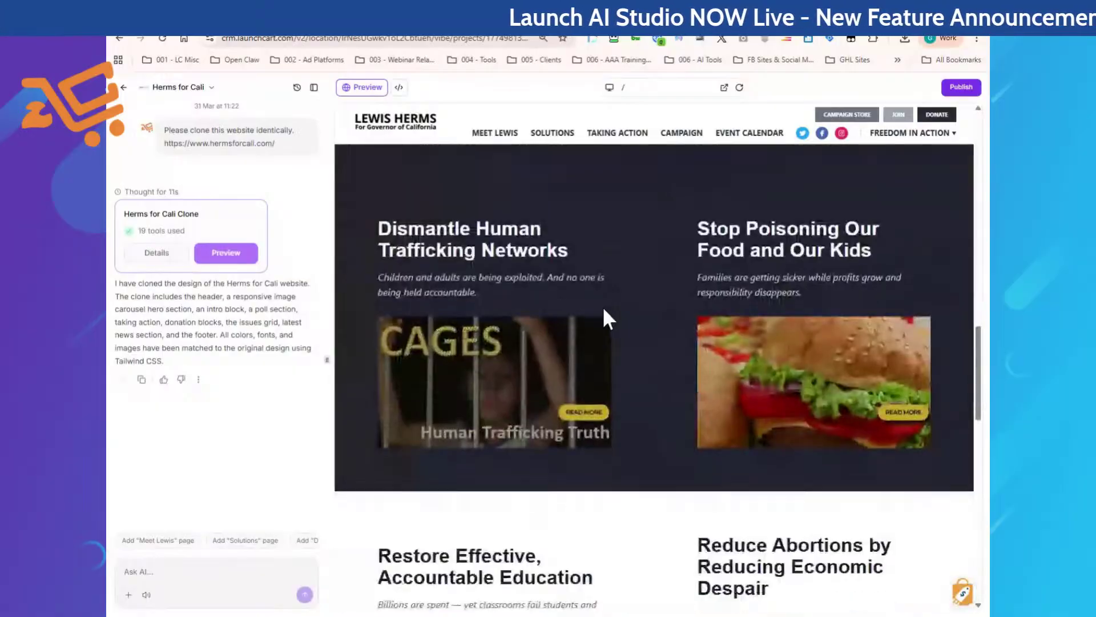
- Review the cloned Herms for Cali home page and test its Solutions, Meet Lewis and Campaign navigation links
scroll(597, 323, down, 5)
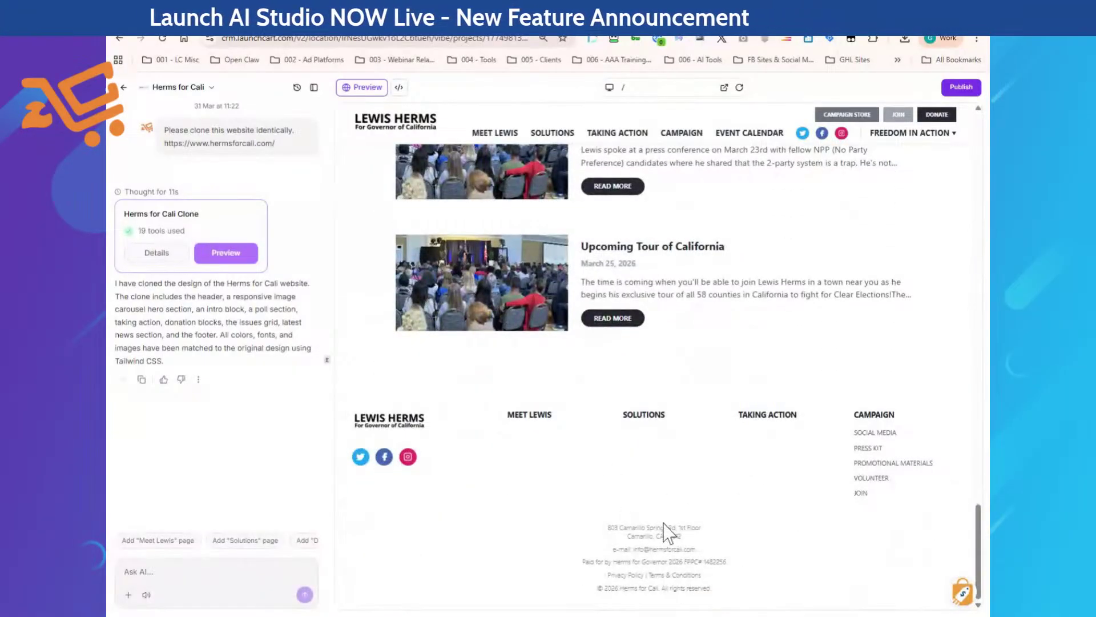
scroll(757, 336, up, 15)
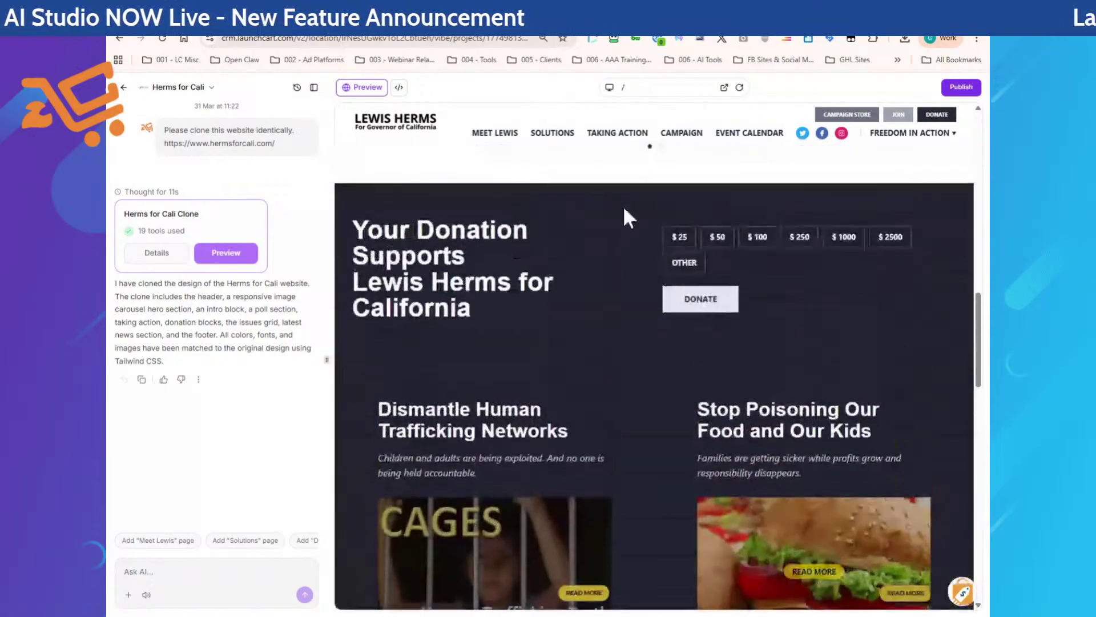
click(551, 133)
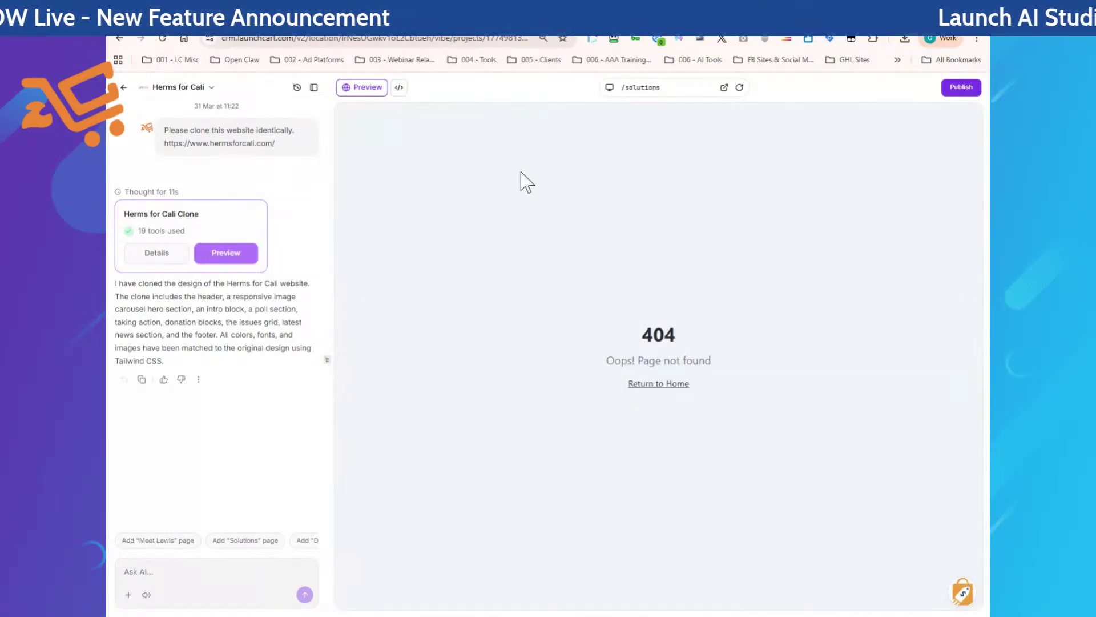
click(120, 37)
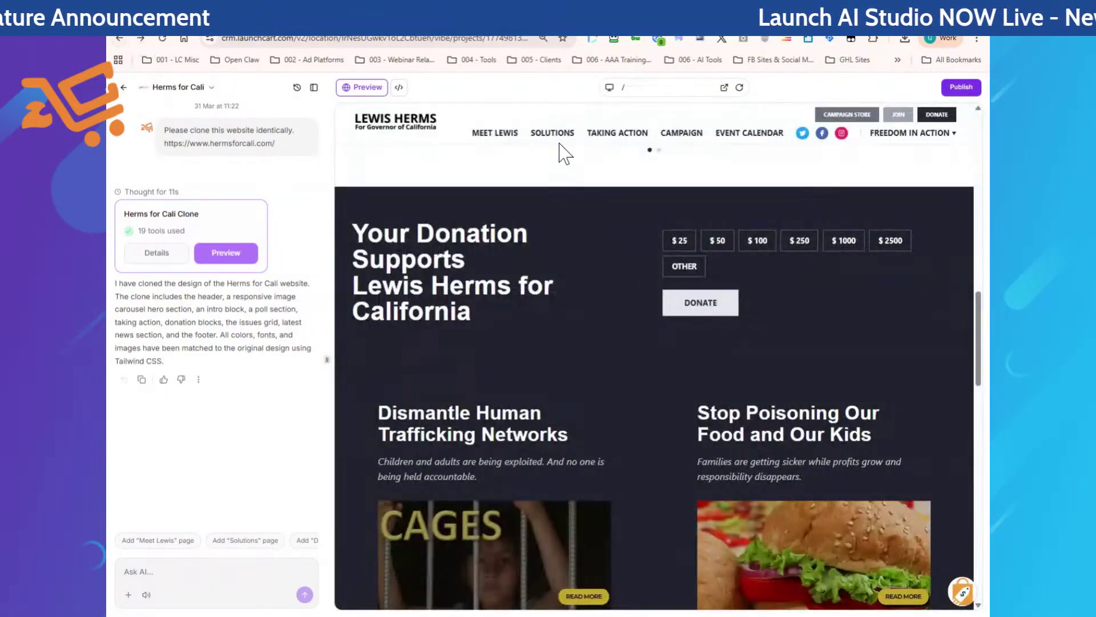
click(506, 135)
click(120, 39)
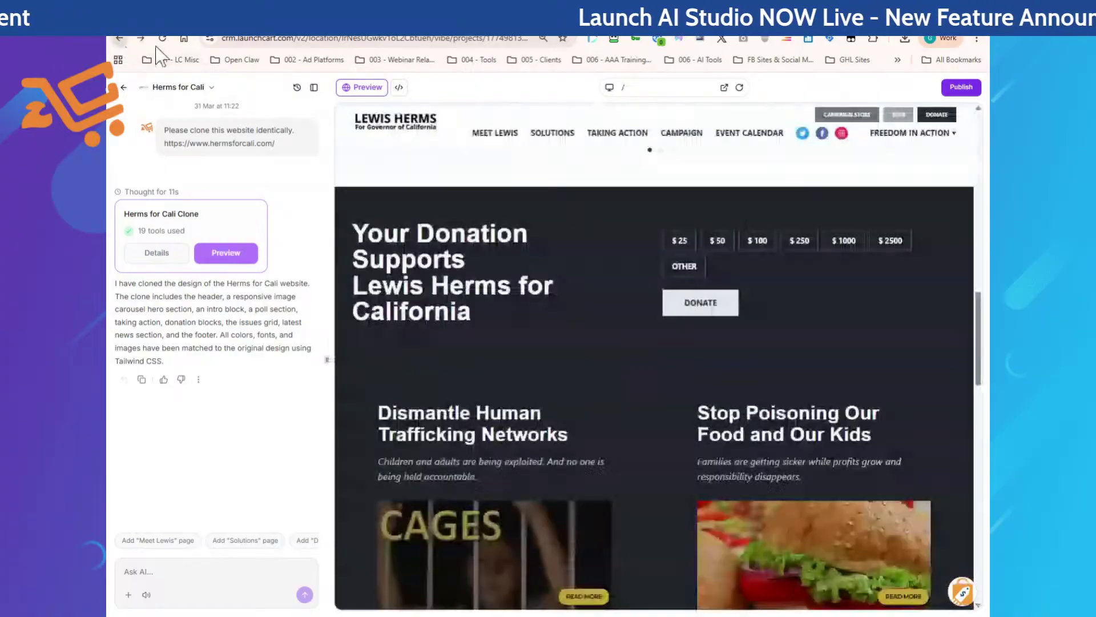
click(677, 134)
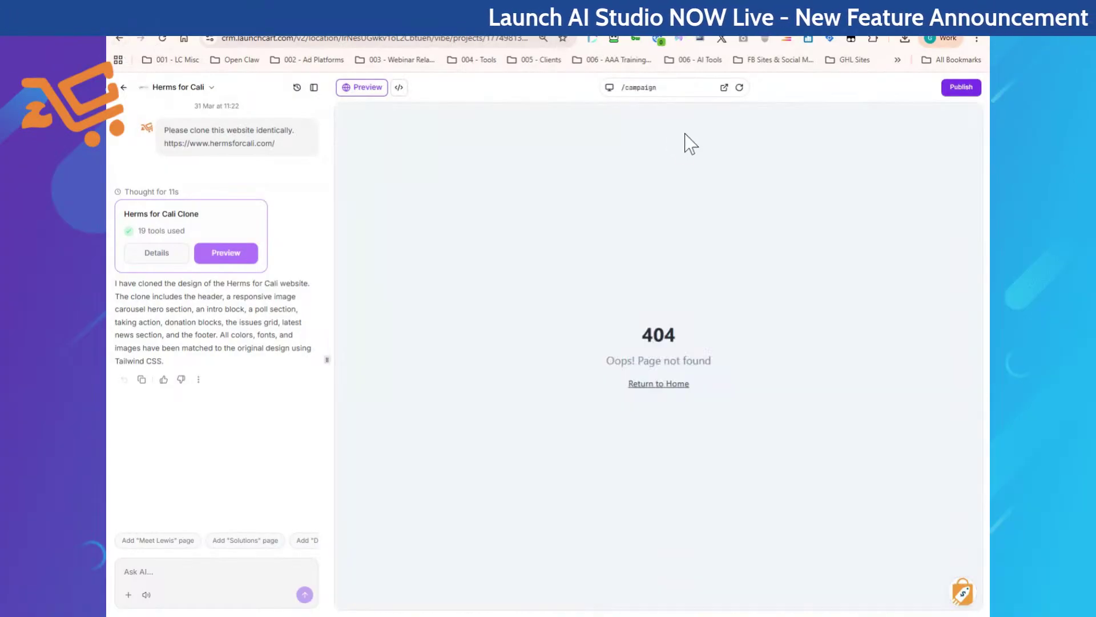
click(120, 39)
- Ask the AI about the Meet Lewis, Solutions and Taking Action pages on the navigation bar, noting that the home page was cloned
click(165, 572)
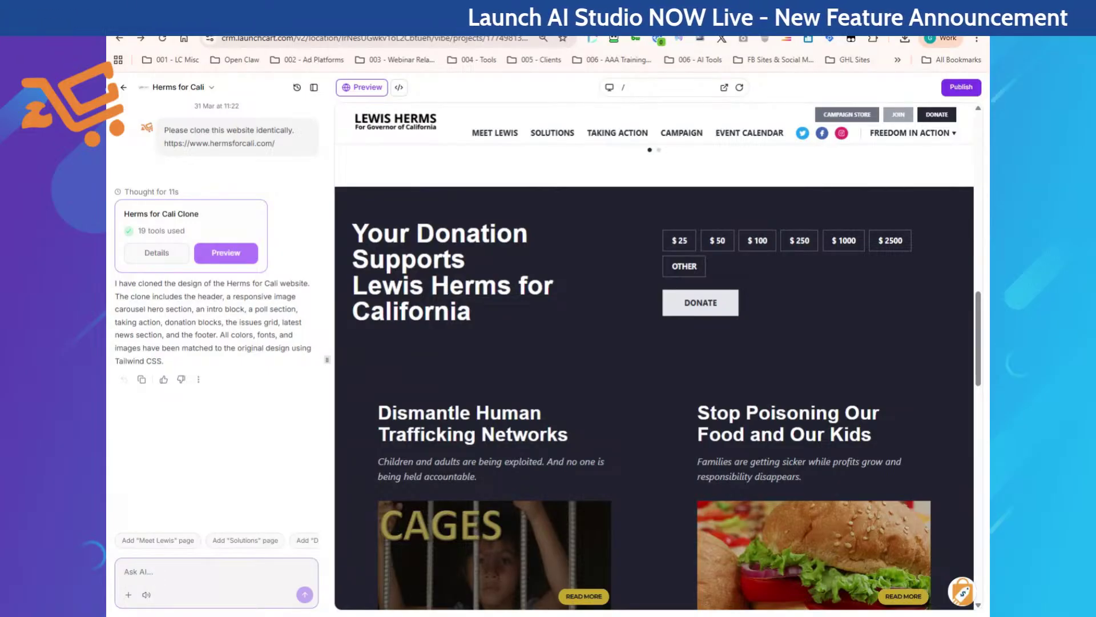
text(Okay, so I see you cloned the home page, but what about the Meet Lewis or the Solutions or the Taking Action pages that are on the navigation bar?)
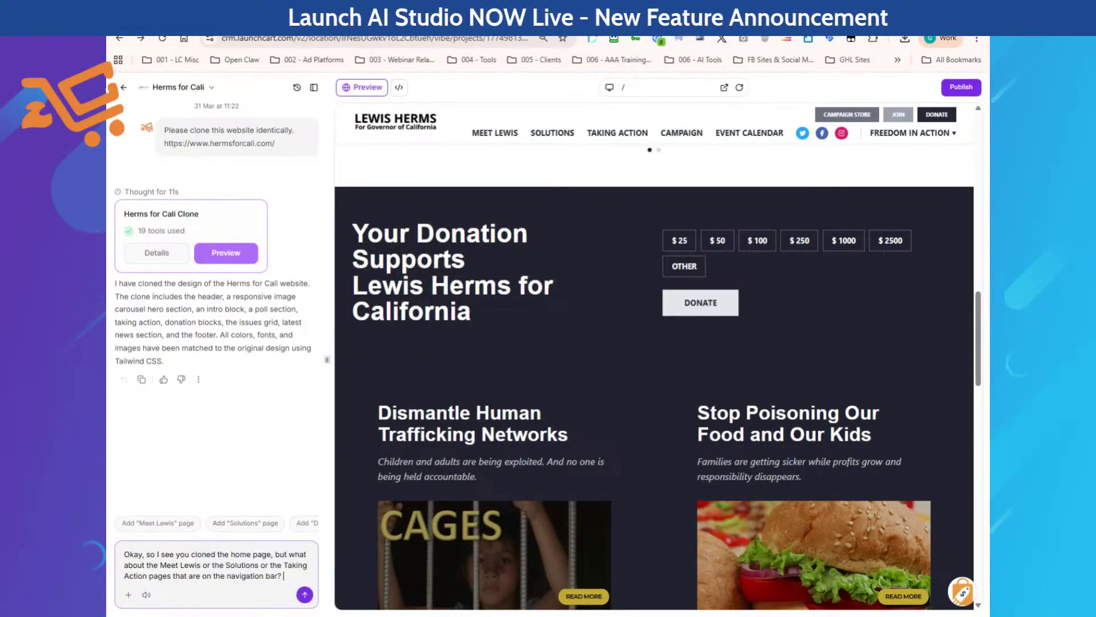
click(304, 595)
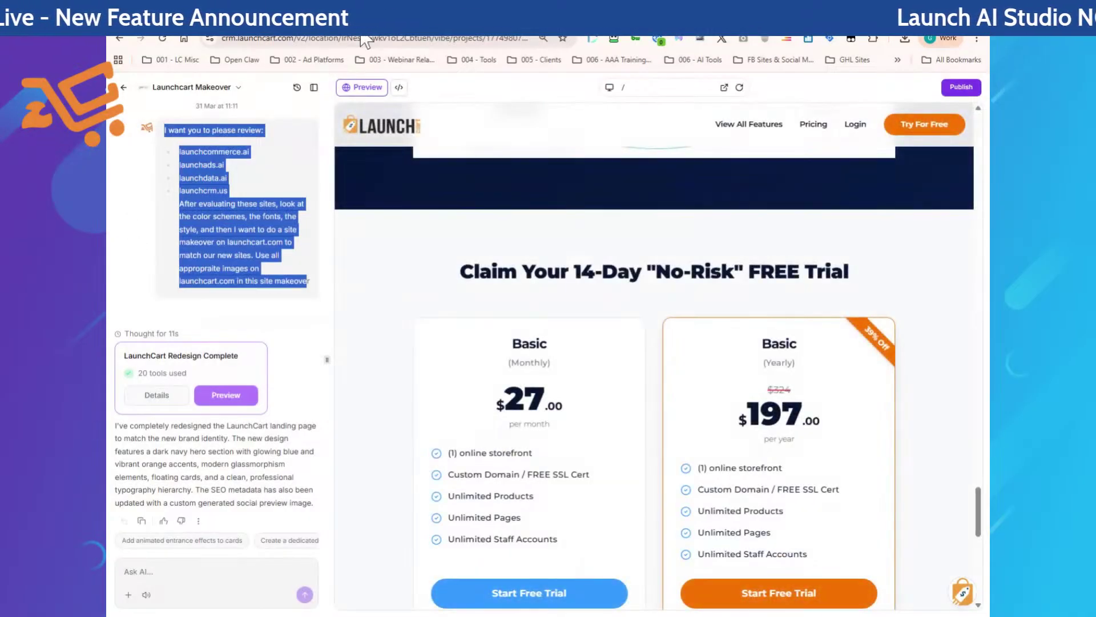
- Examine the Launchcart Makeover preview, covering the hero, product sections, featured stores, integrations and free trial pricing
scroll(463, 341, up, 15)
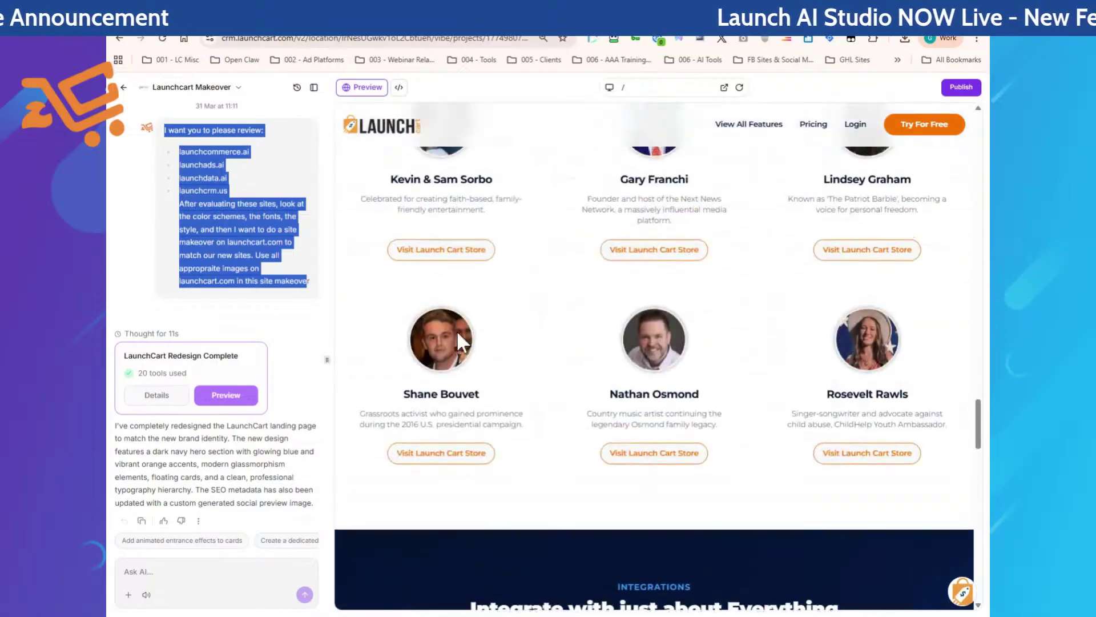
scroll(463, 341, up, 15)
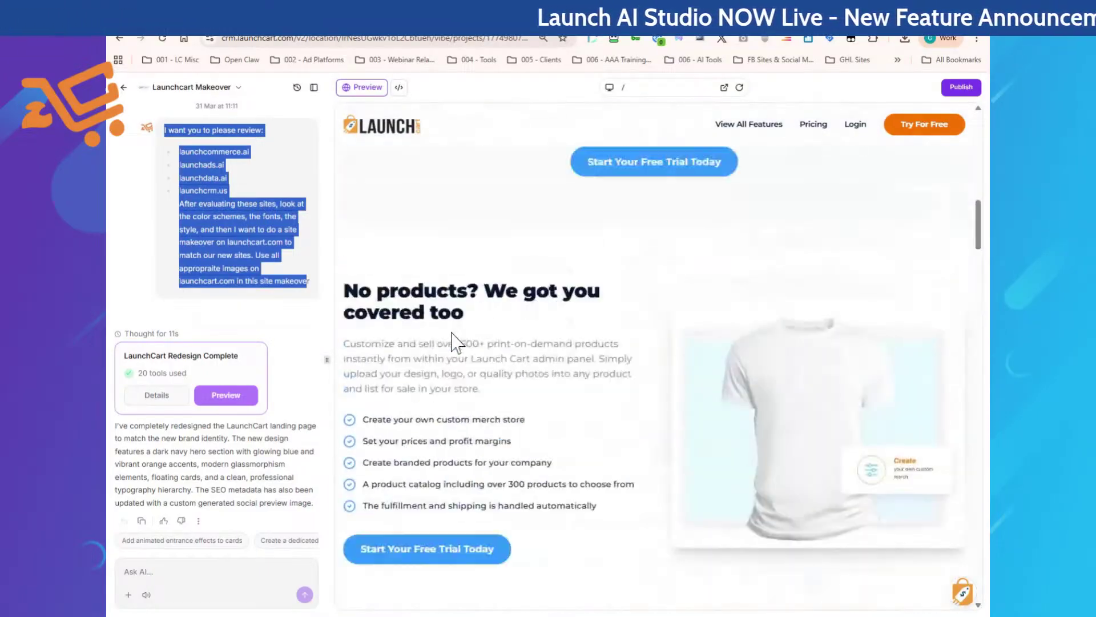
scroll(416, 341, up, 3)
scroll(762, 310, down, 8)
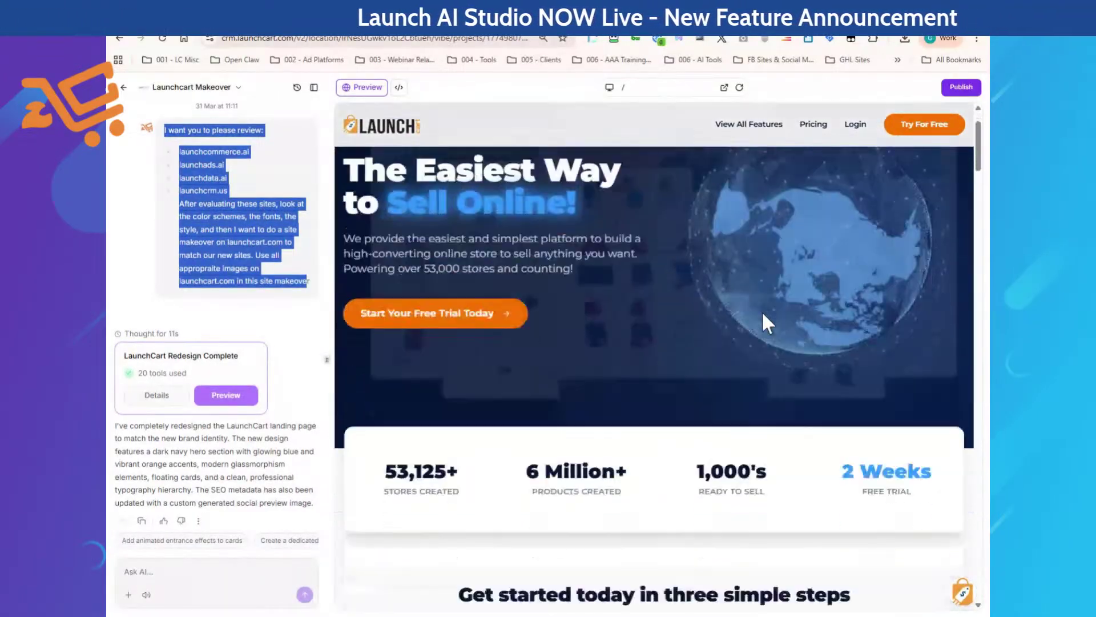
scroll(759, 329, down, 20)
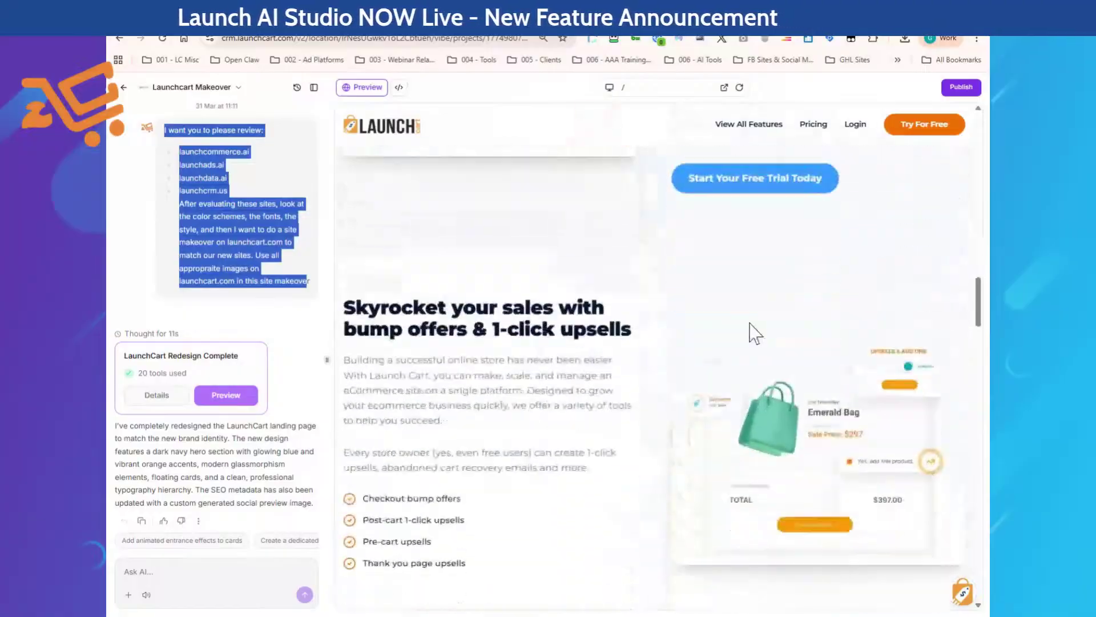
scroll(756, 333, down, 20)
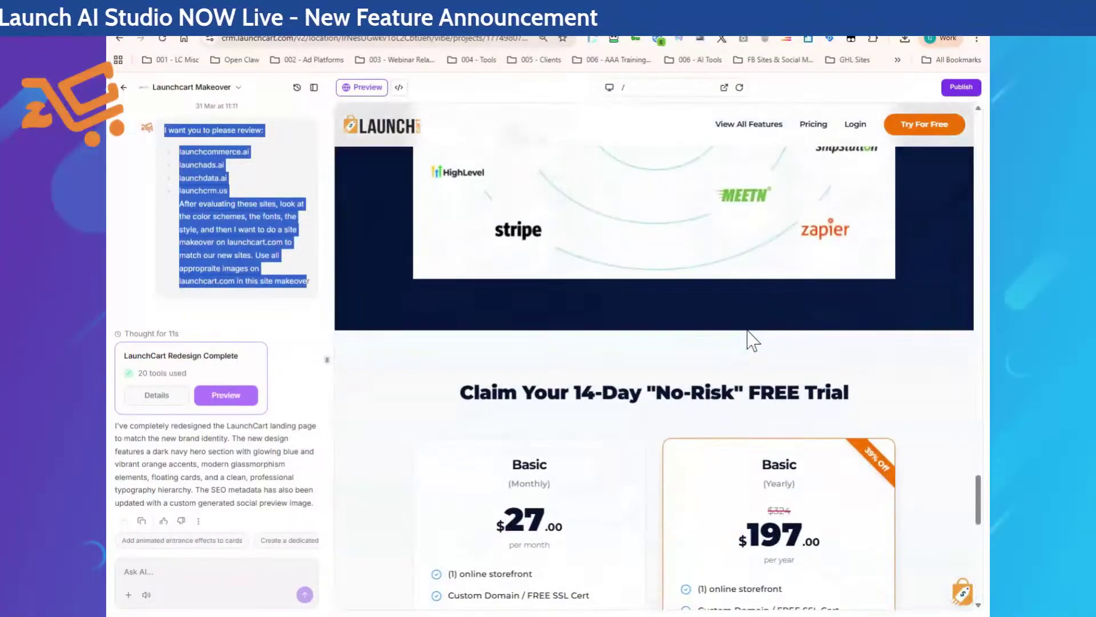
scroll(935, 333, up, 20)
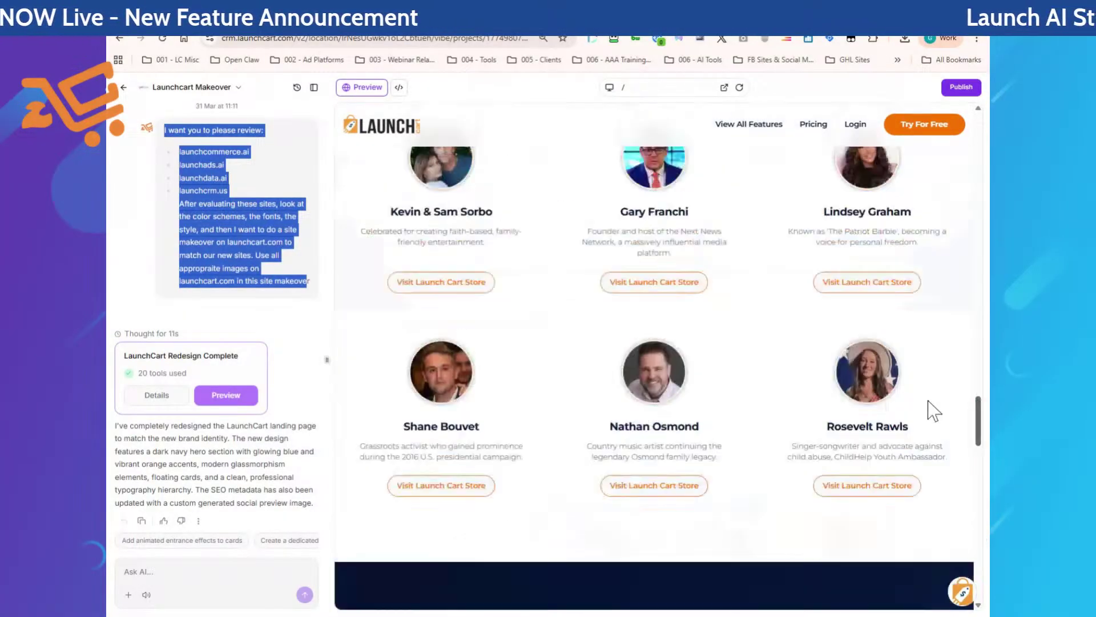
scroll(935, 333, up, 3)
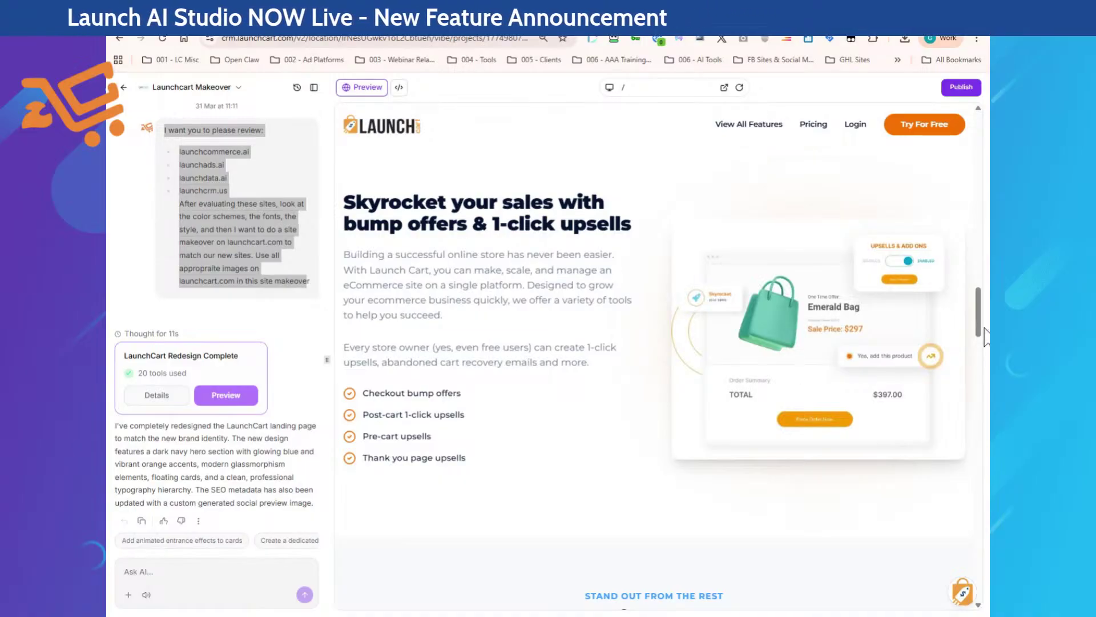
scroll(977, 331, up, 10)
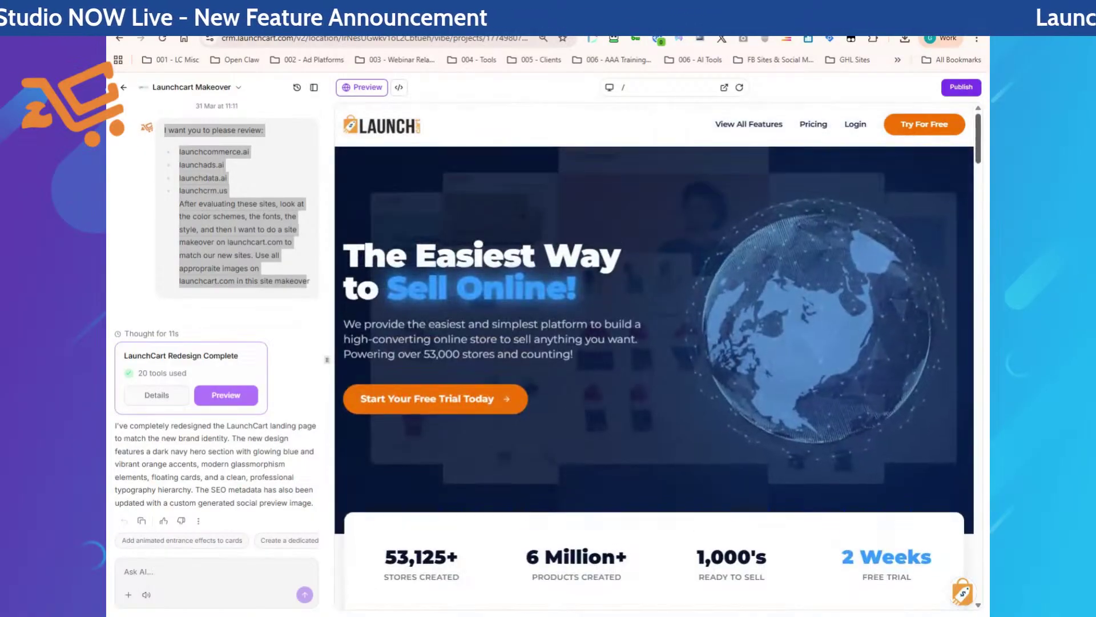
- Leave the Launchcart Makeover project and open the Launch Unify project from the recently viewed projects
click(123, 87)
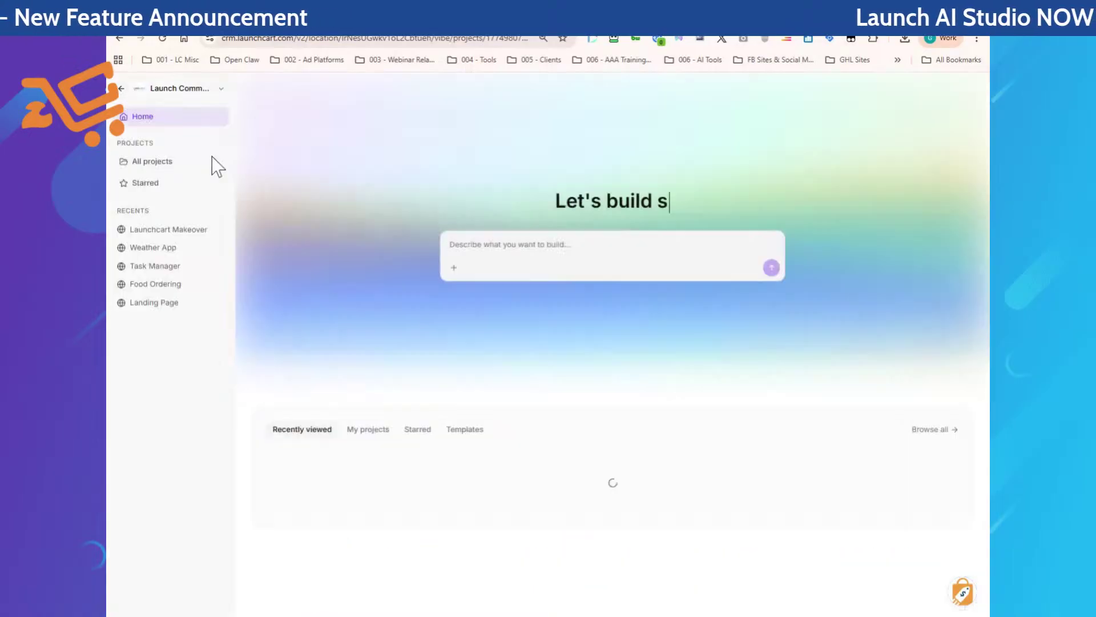
scroll(410, 389, down, 3)
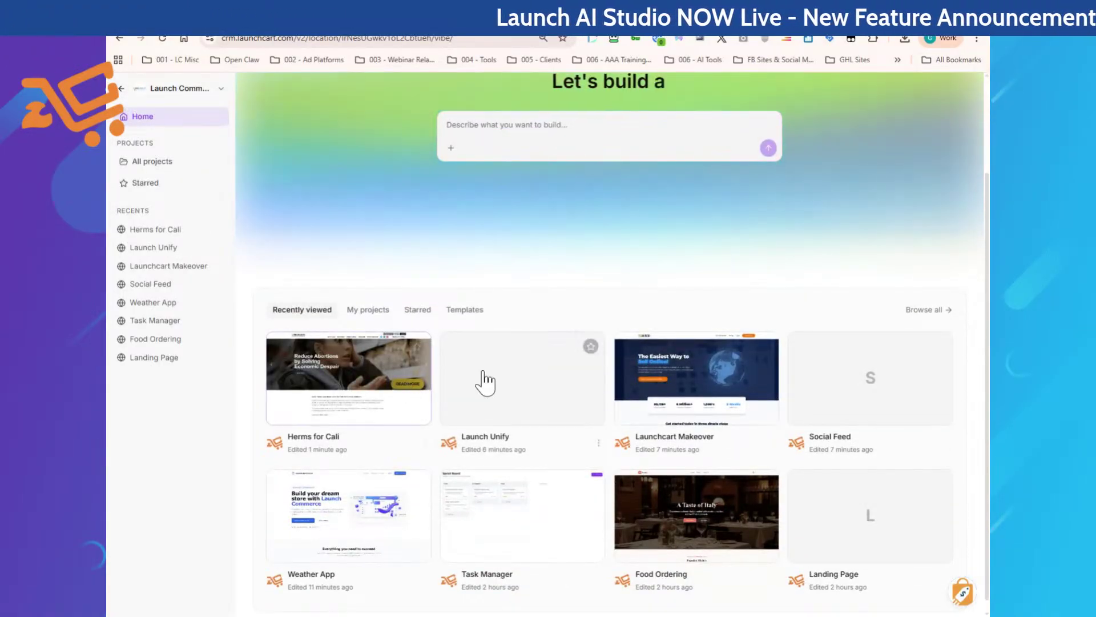
click(521, 383)
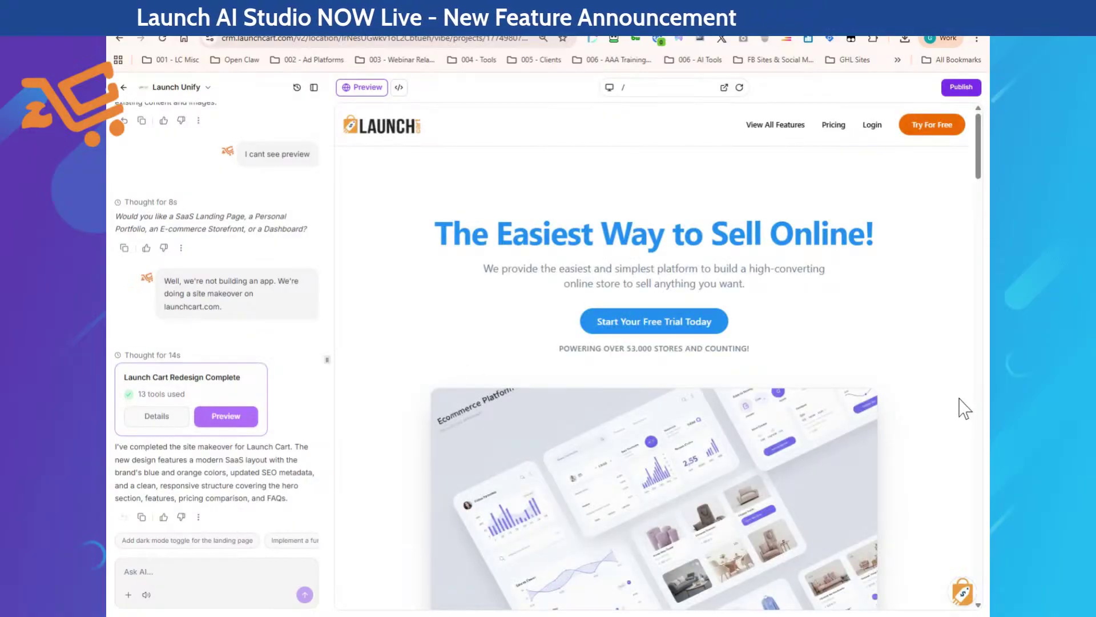
- Review the Launch Unify page through its bump offers and upsells section, and expand the full first prompt in the chat
scroll(964, 408, down, 8)
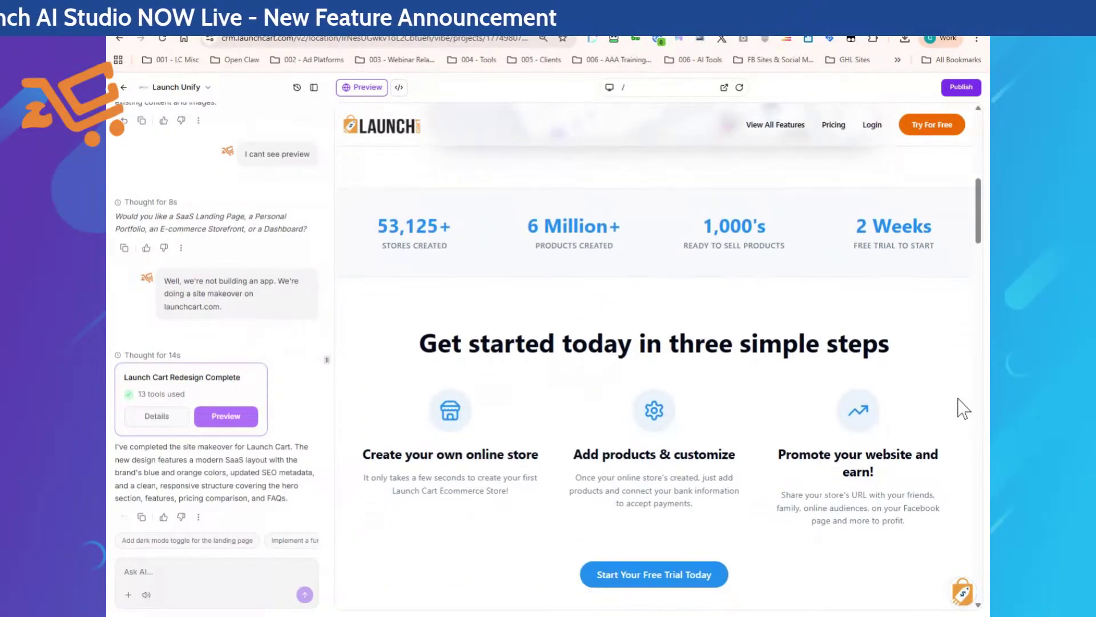
scroll(964, 409, down, 8)
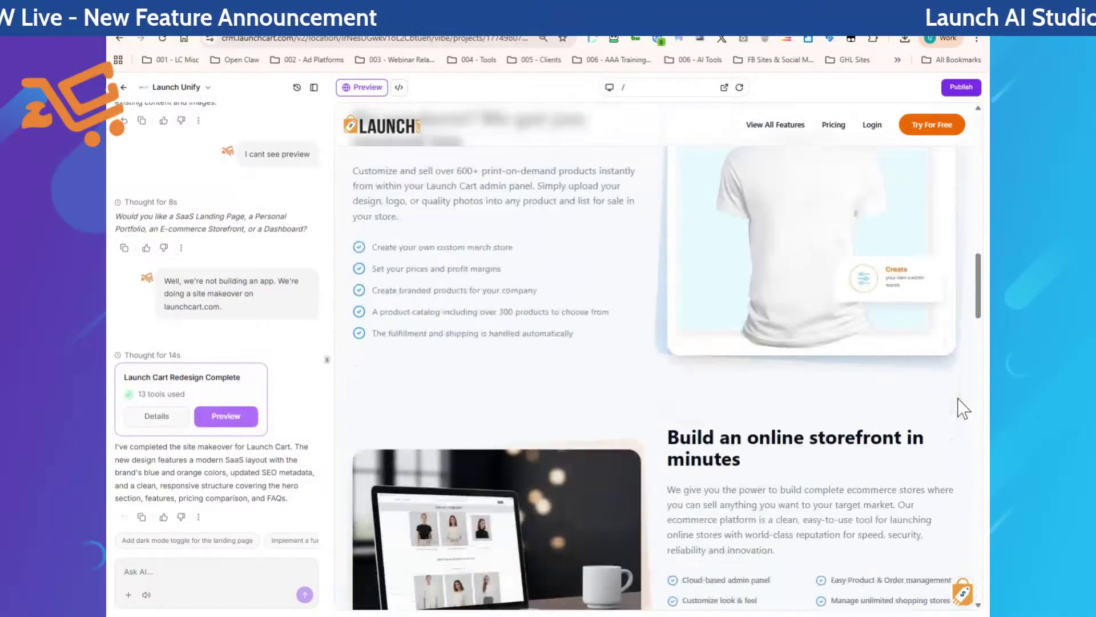
scroll(964, 408, down, 8)
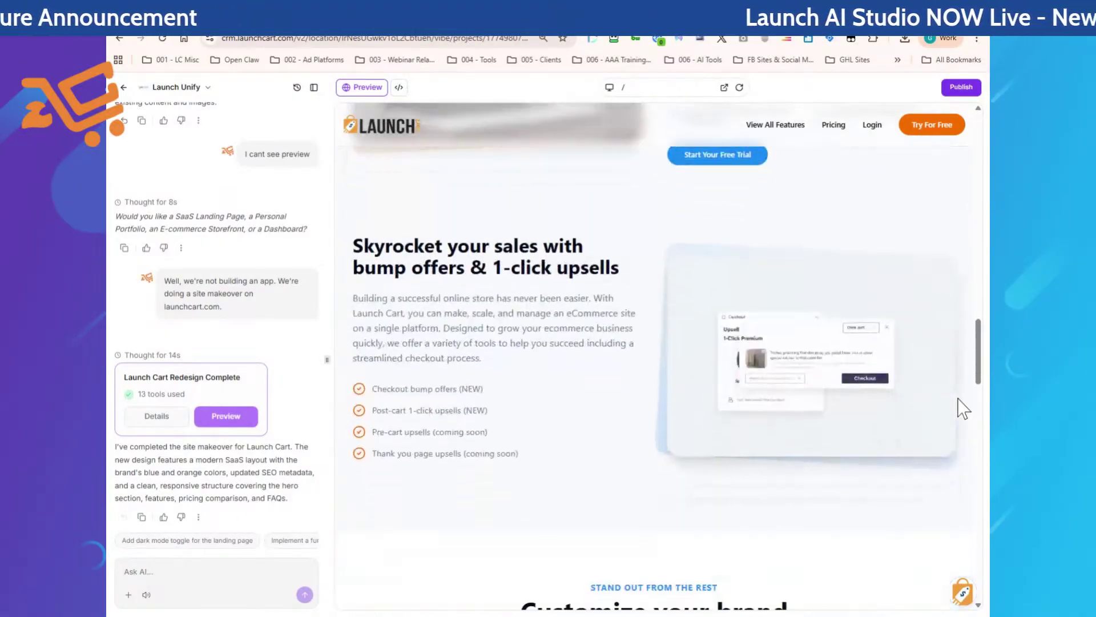
scroll(217, 314, up, 5)
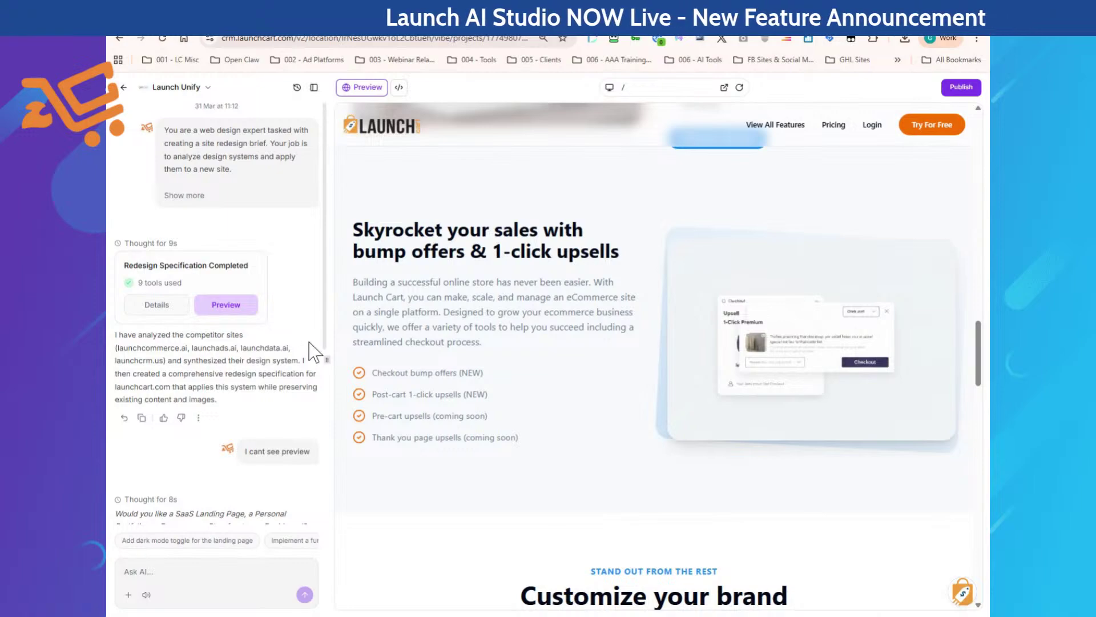
click(188, 196)
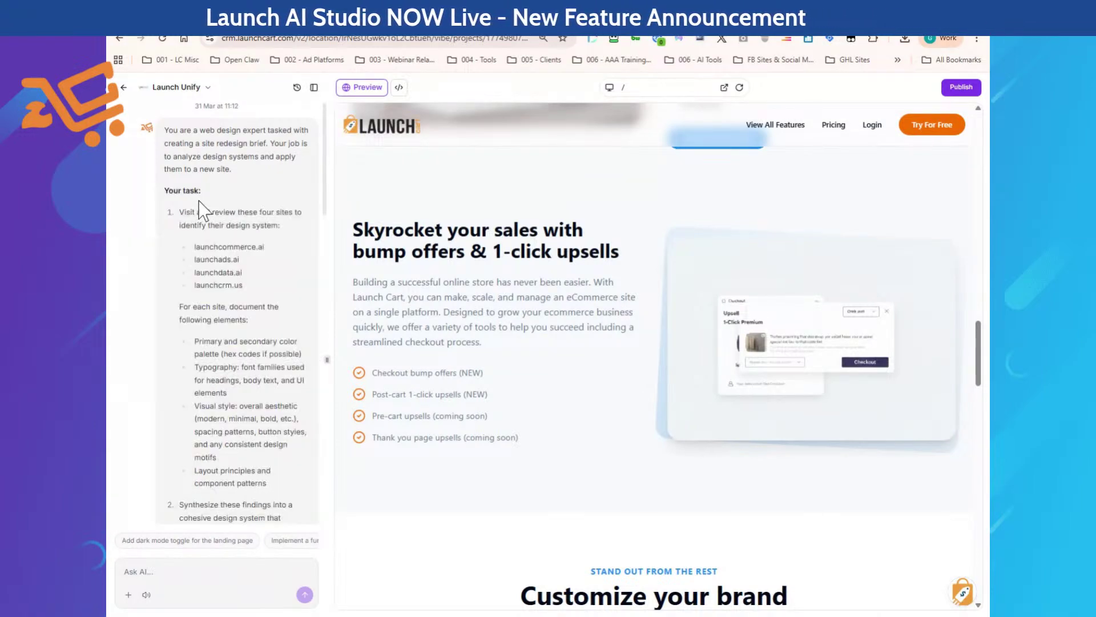
- Examine the rest of the Launch Unify page, including brand customization, the Shopify comparison table and the FAQs
scroll(605, 428, down, 10)
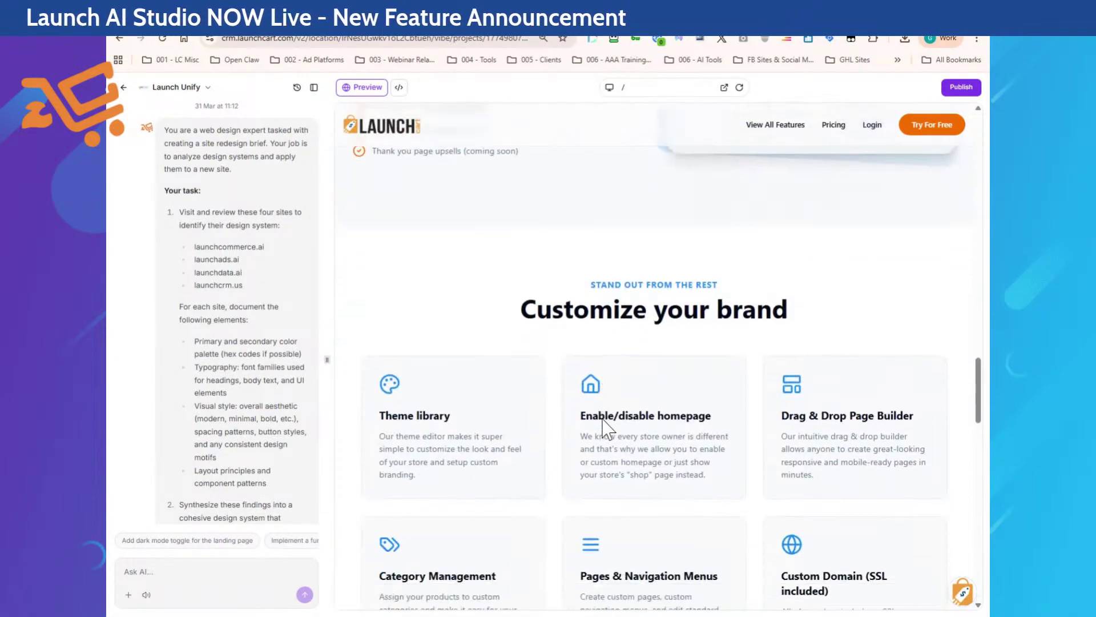
scroll(613, 431, down, 10)
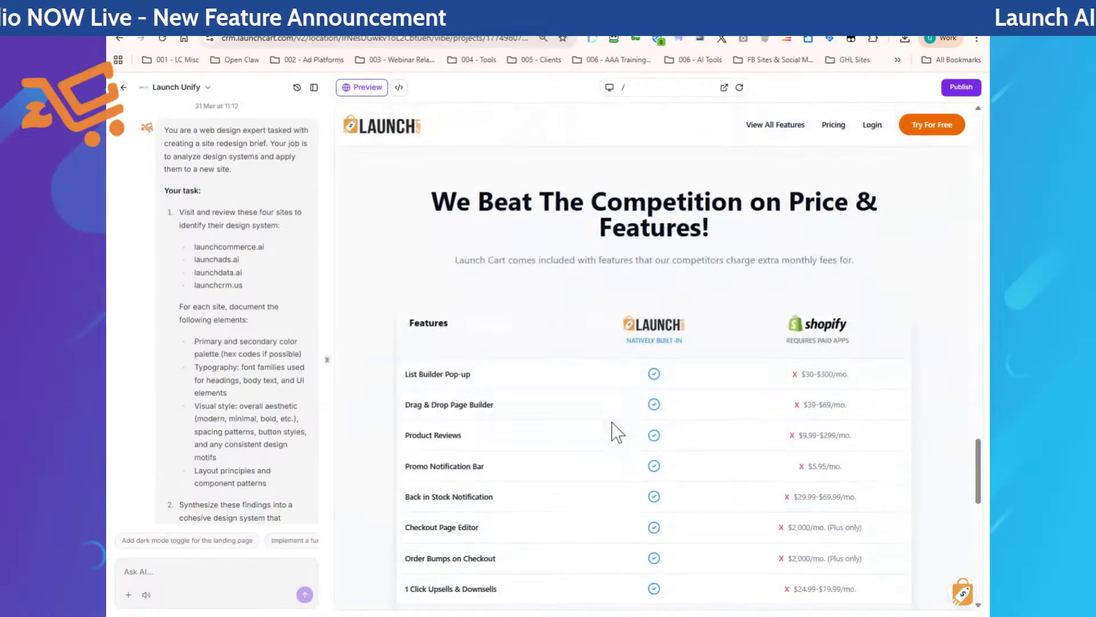
scroll(613, 431, down, 5)
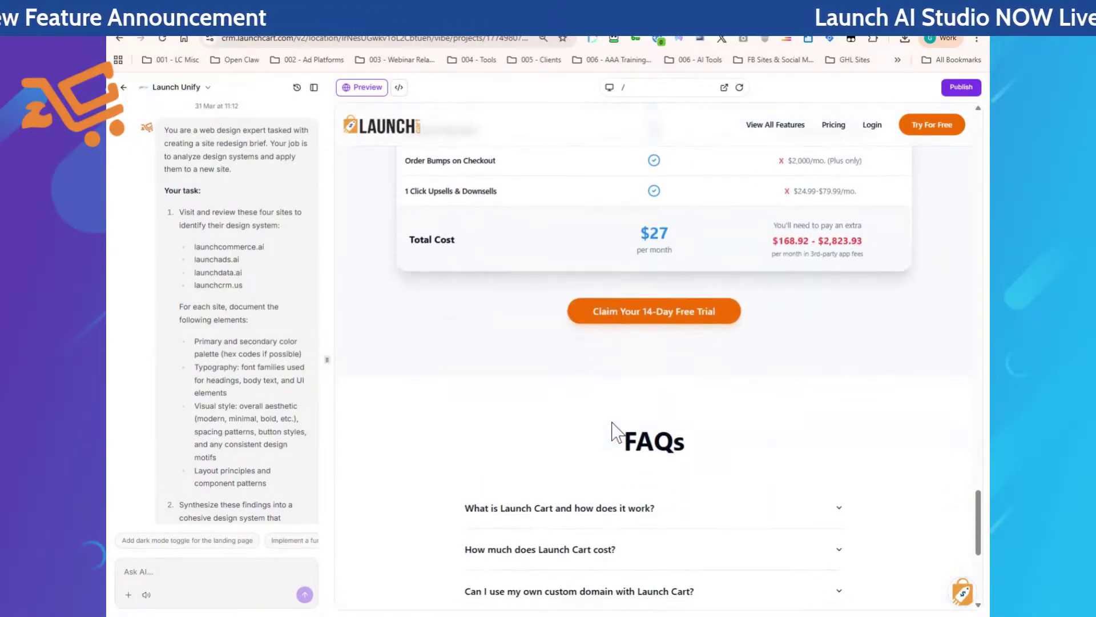
scroll(612, 431, up, 5)
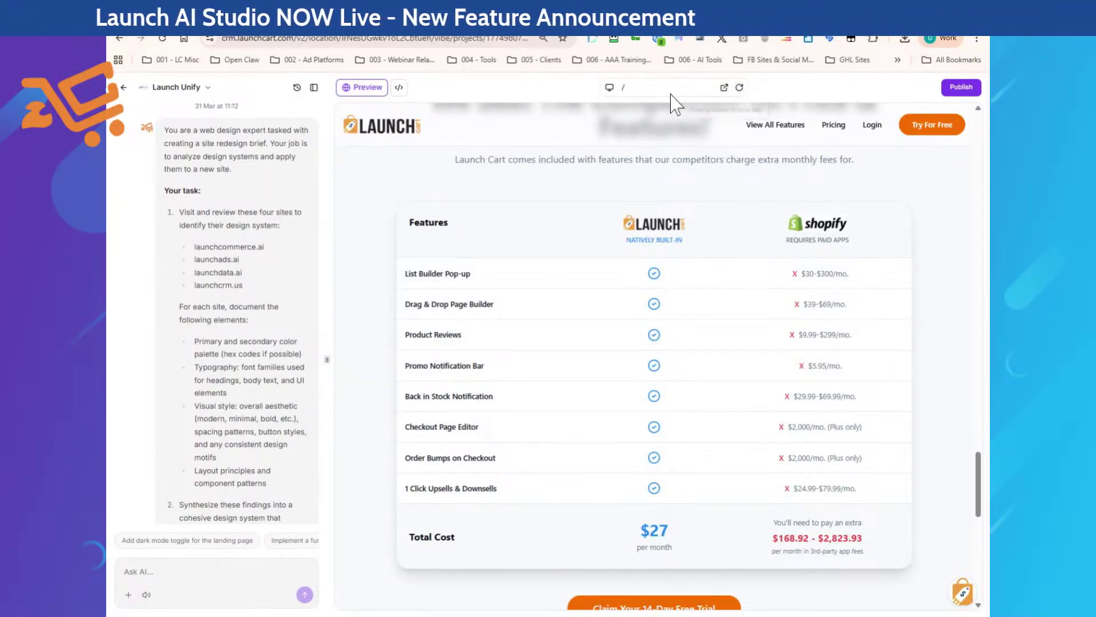
- Switch the preview through tablet to the 375 × 812 mobile size and examine the page's responsive layout
click(609, 87)
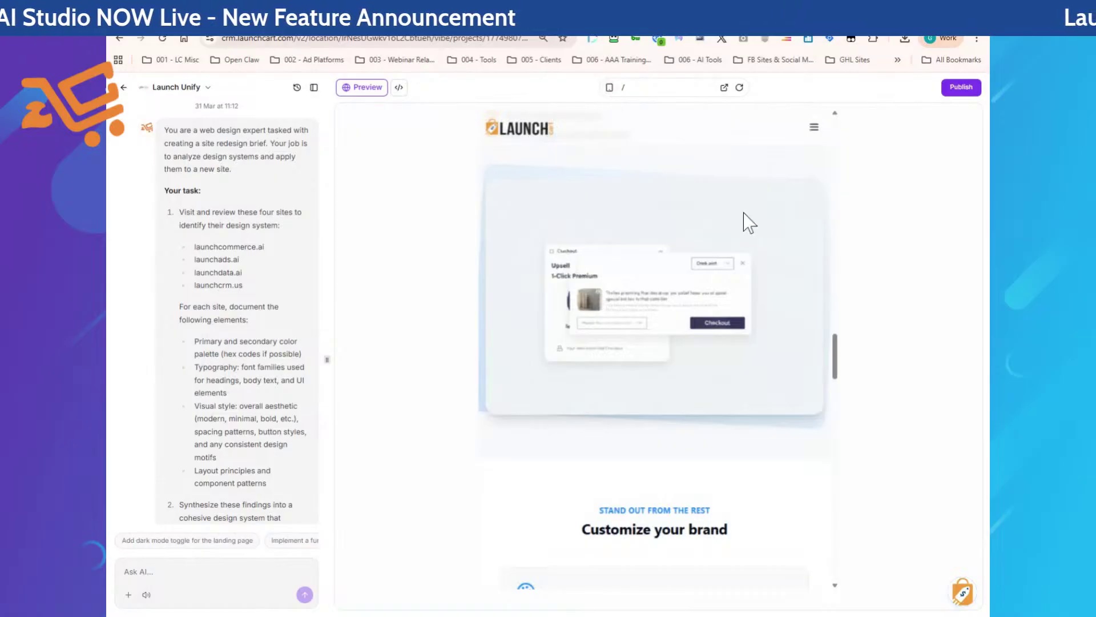
click(610, 88)
scroll(670, 367, up, 10)
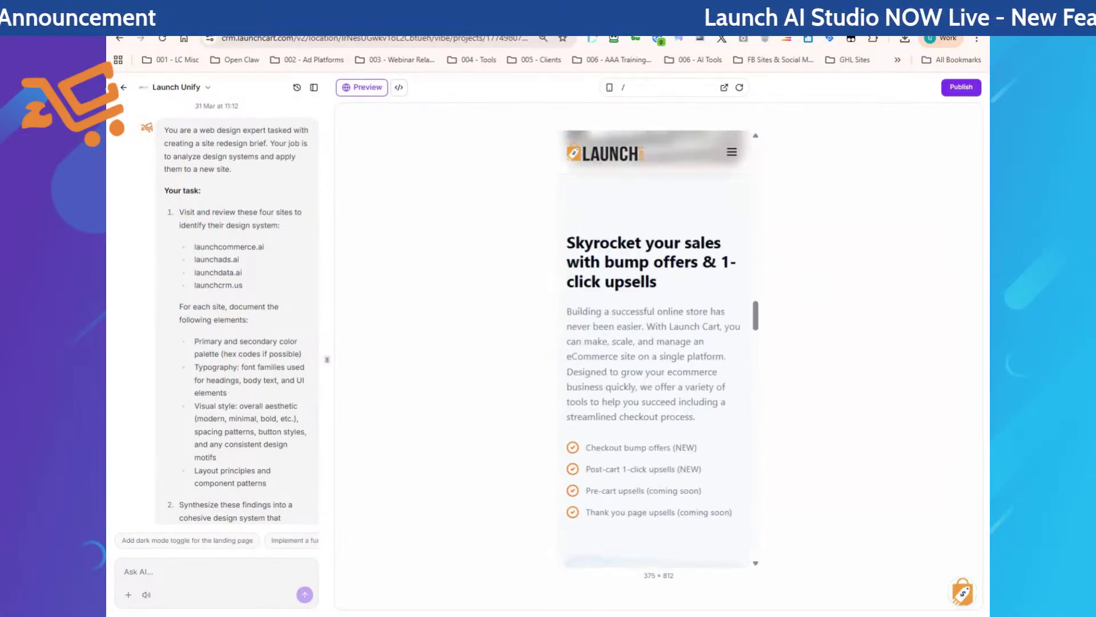
scroll(665, 393, down, 10)
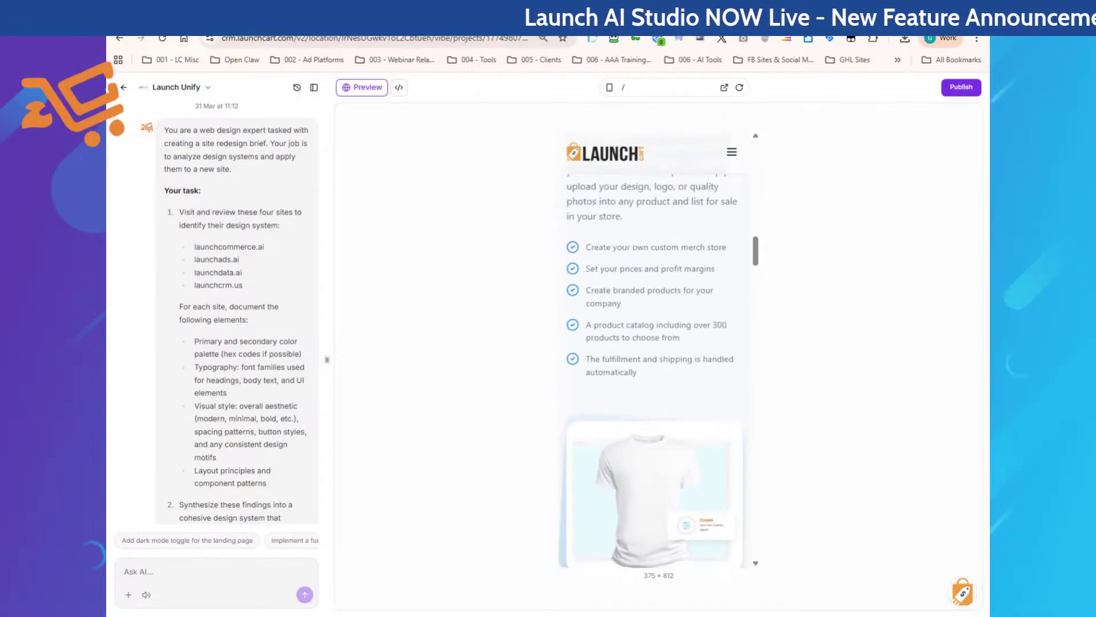
scroll(666, 393, up, 5)
scroll(664, 385, down, 10)
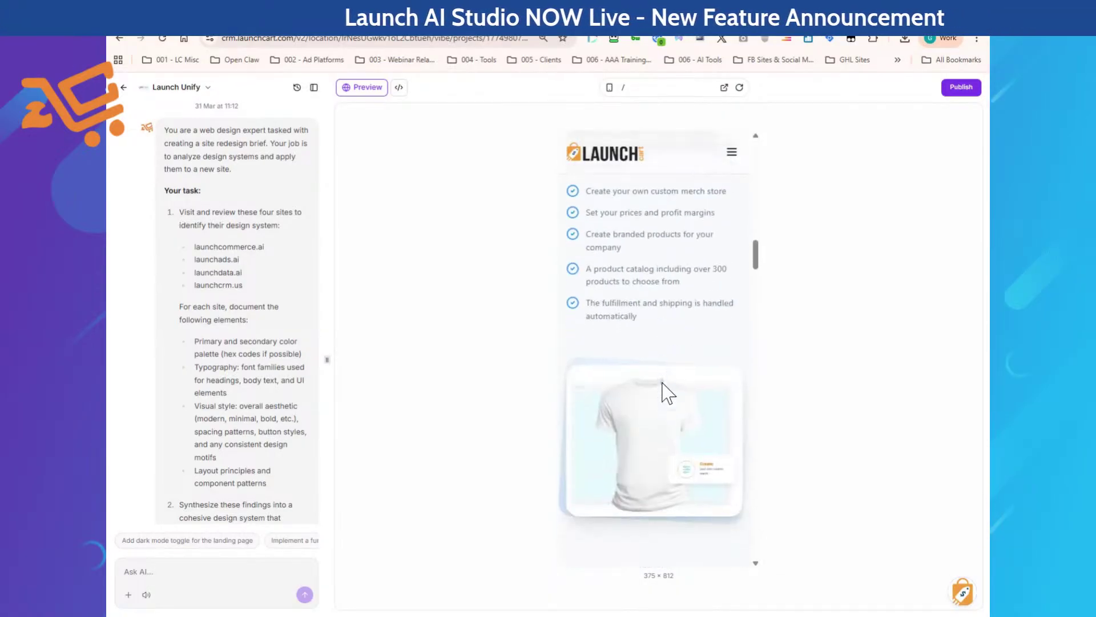
scroll(663, 384, down, 15)
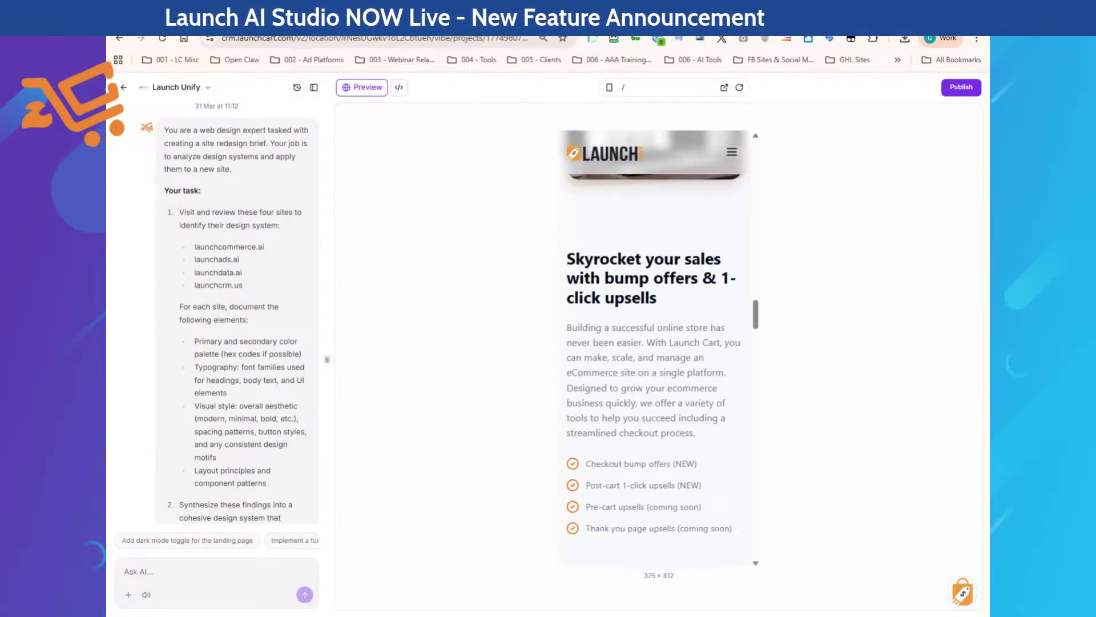
scroll(662, 384, down, 15)
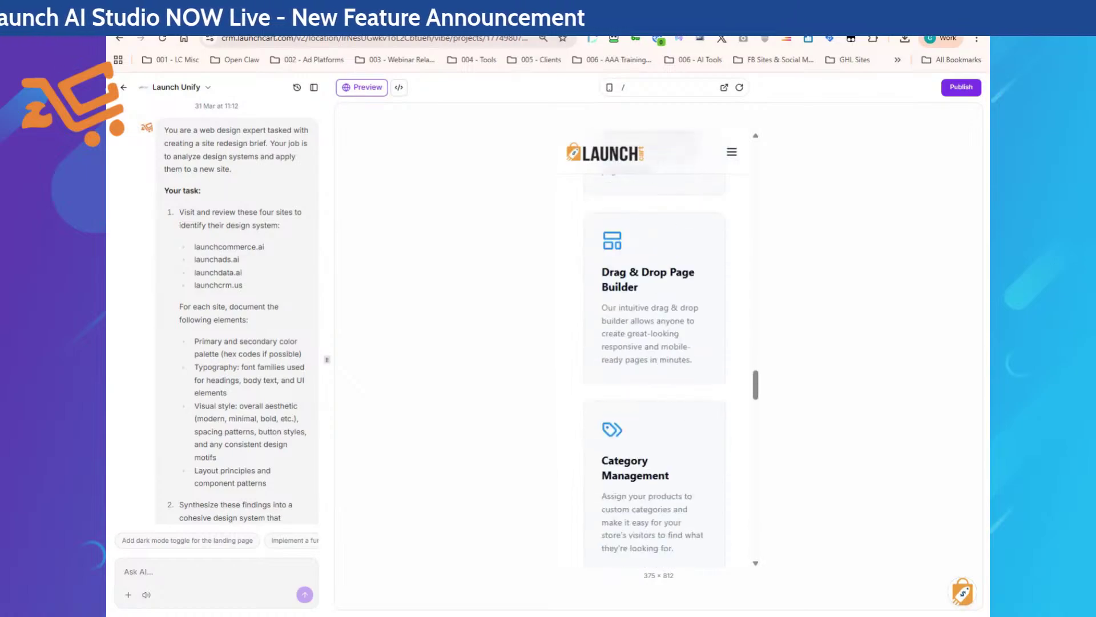
- Examine the Launch Cart versus Shopify comparison table in the mobile preview, from its heading to the total cost row
scroll(655, 351, down, 4)
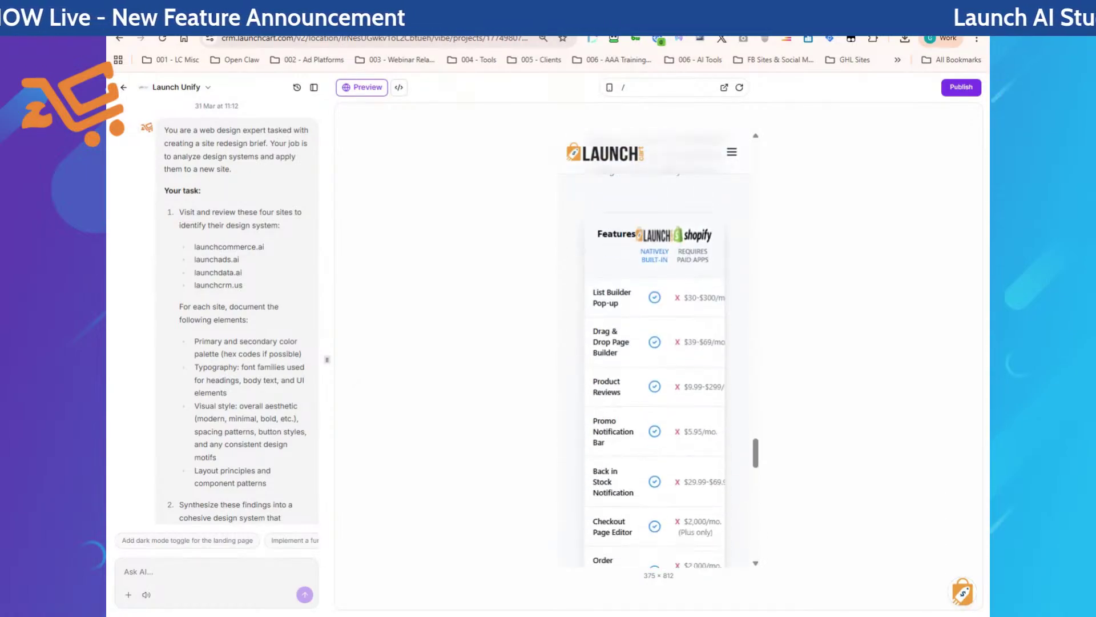
scroll(709, 286, down, 4)
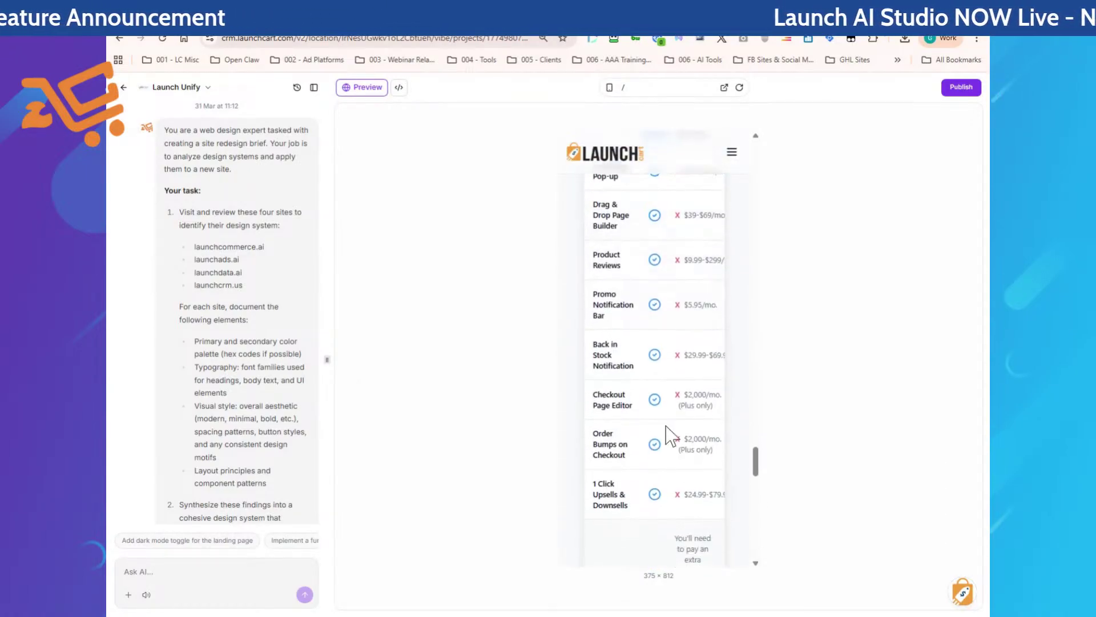
scroll(657, 451, up, 5)
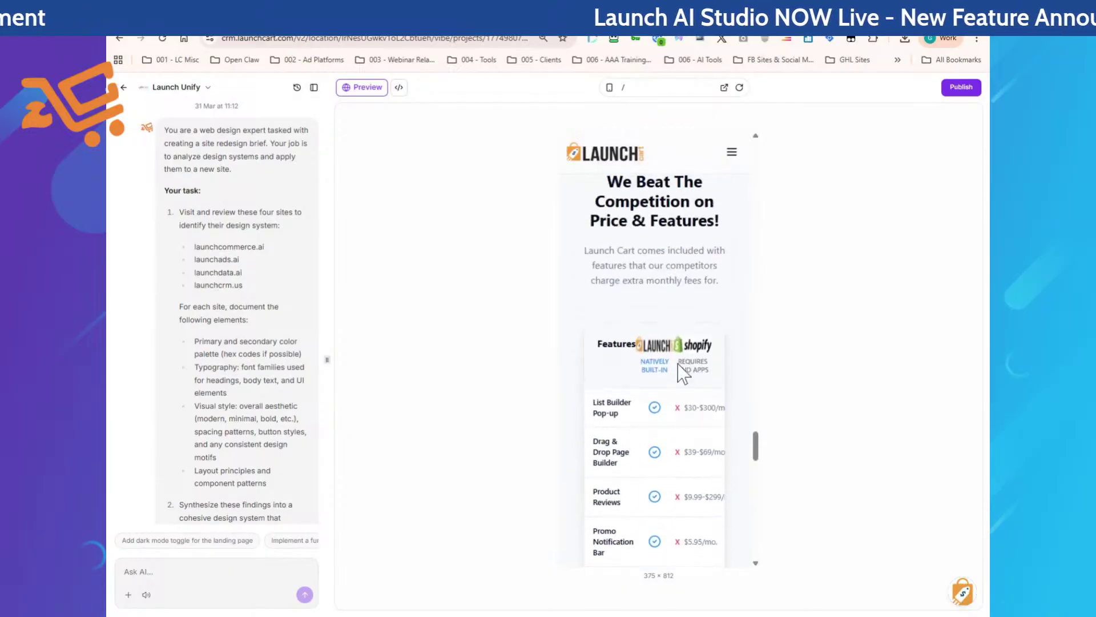
scroll(671, 459, down, 1)
scroll(675, 460, down, 2)
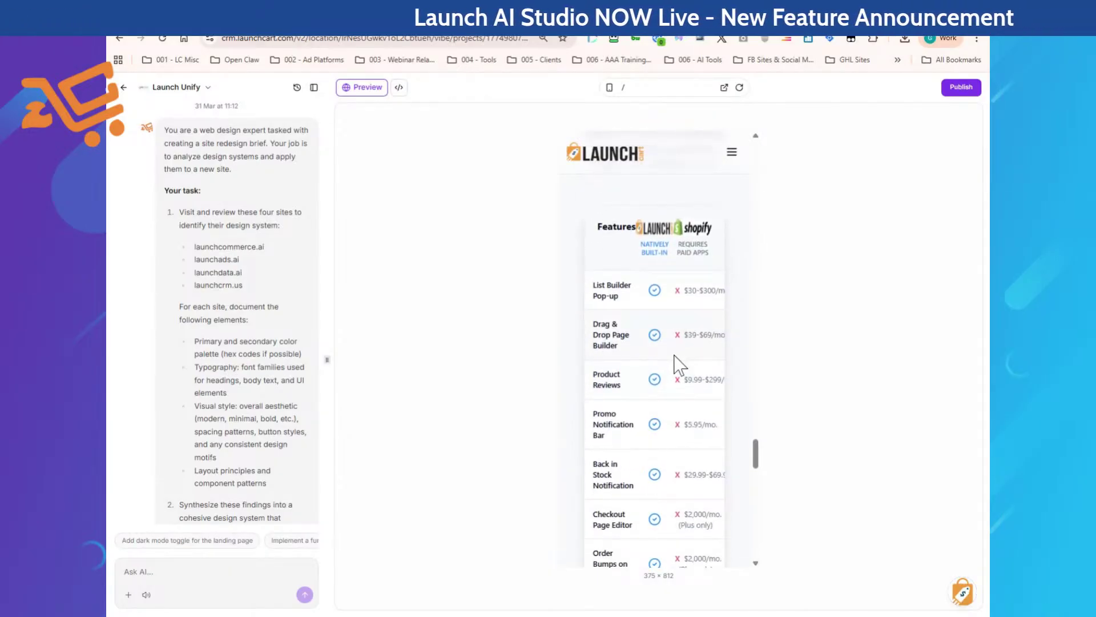
scroll(679, 365, down, 10)
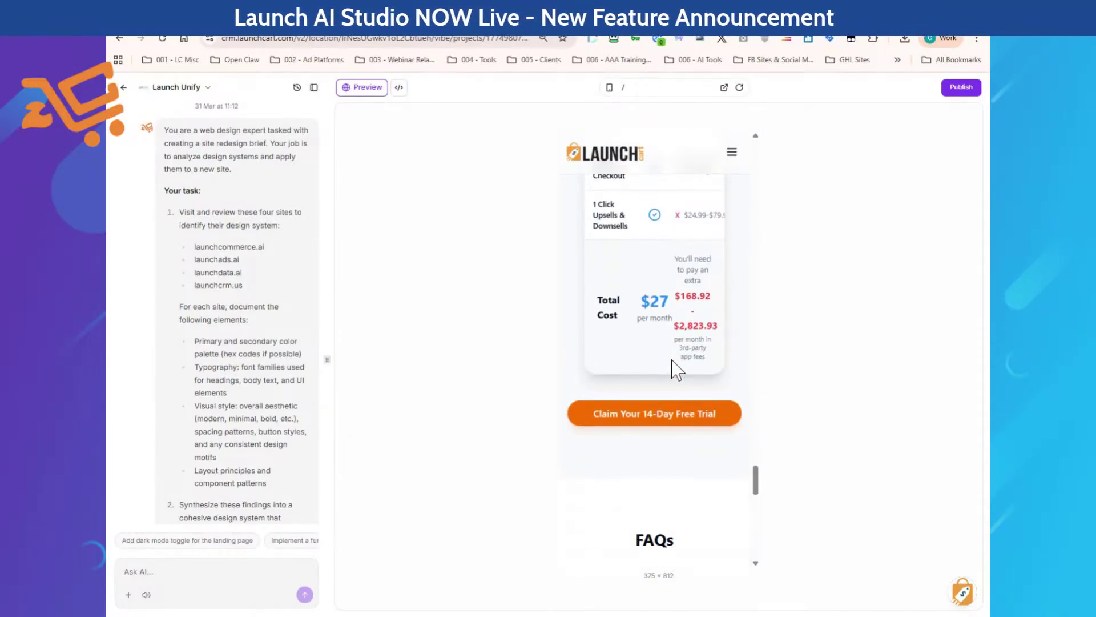
scroll(677, 370, down, 4)
scroll(634, 365, up, 7)
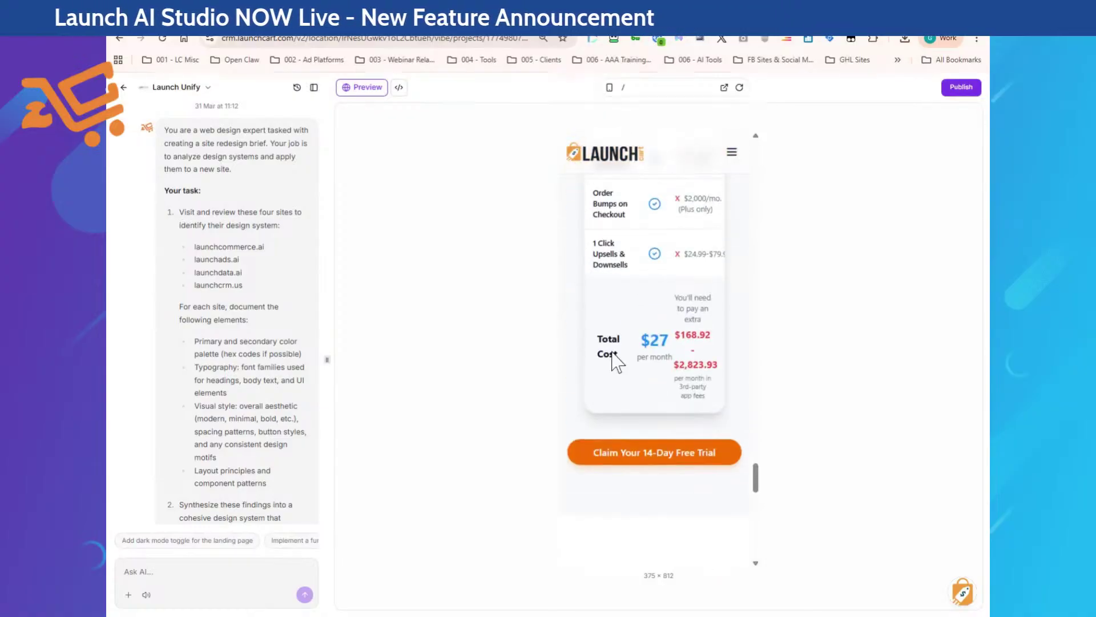
- Ask the AI to fix the Shopify and Launch Cart comparison table on mobile, suggesting full size with sideways scrolling or a better idea
click(188, 574)
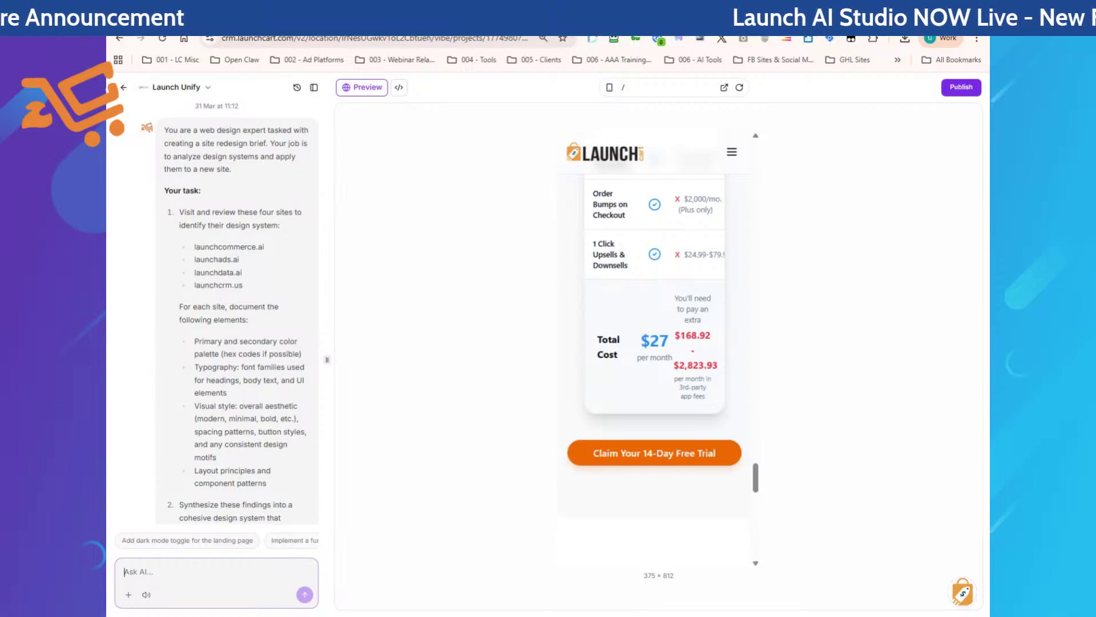
text(Okay, the Shopify and Launch Cart comparison table looks great, except for on mobile it doesn't look good. I think you're going to have to keep it the right size so people have to scroll right and left when they come to that while searching on a mobile phone.)
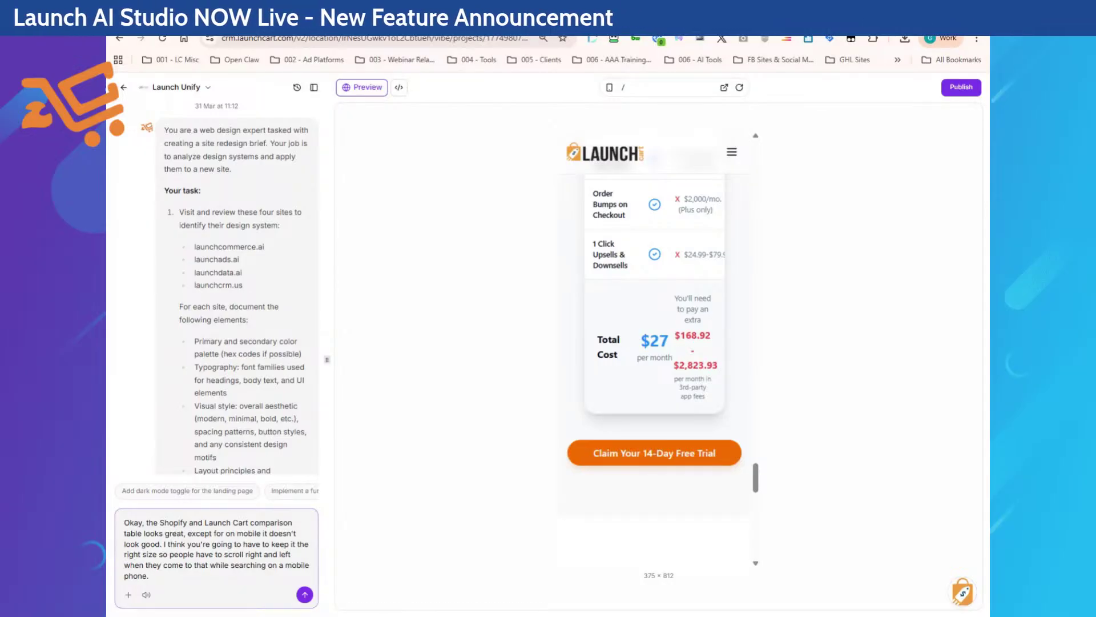
click(305, 594)
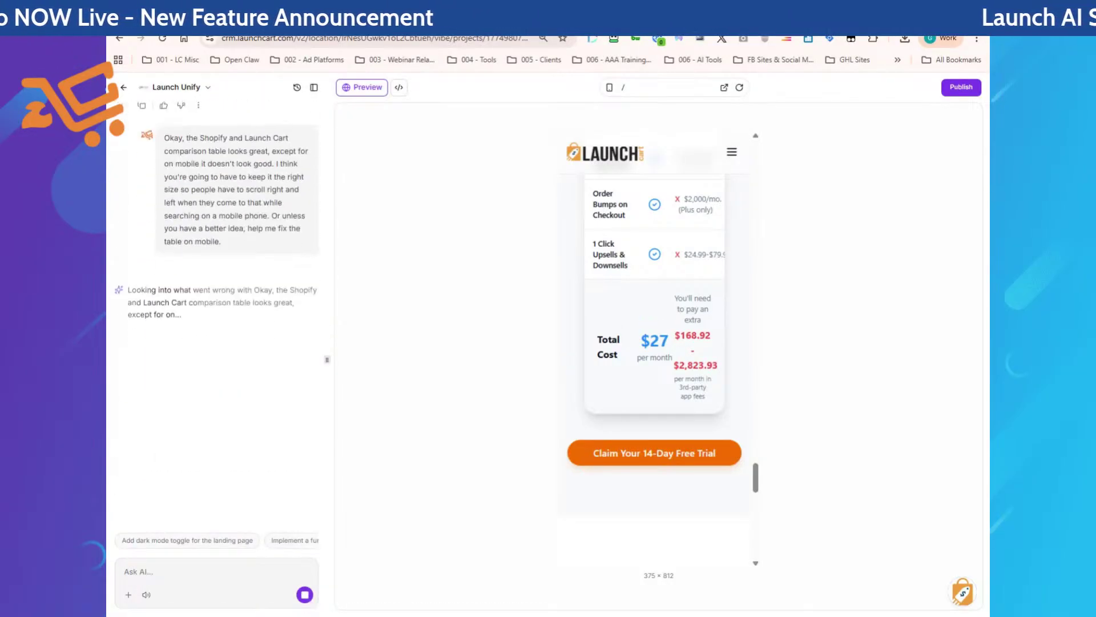
- Review the mobile page's FAQs and footer, then return past the comparison table to the bump offers and upsells section
scroll(727, 384, down, 10)
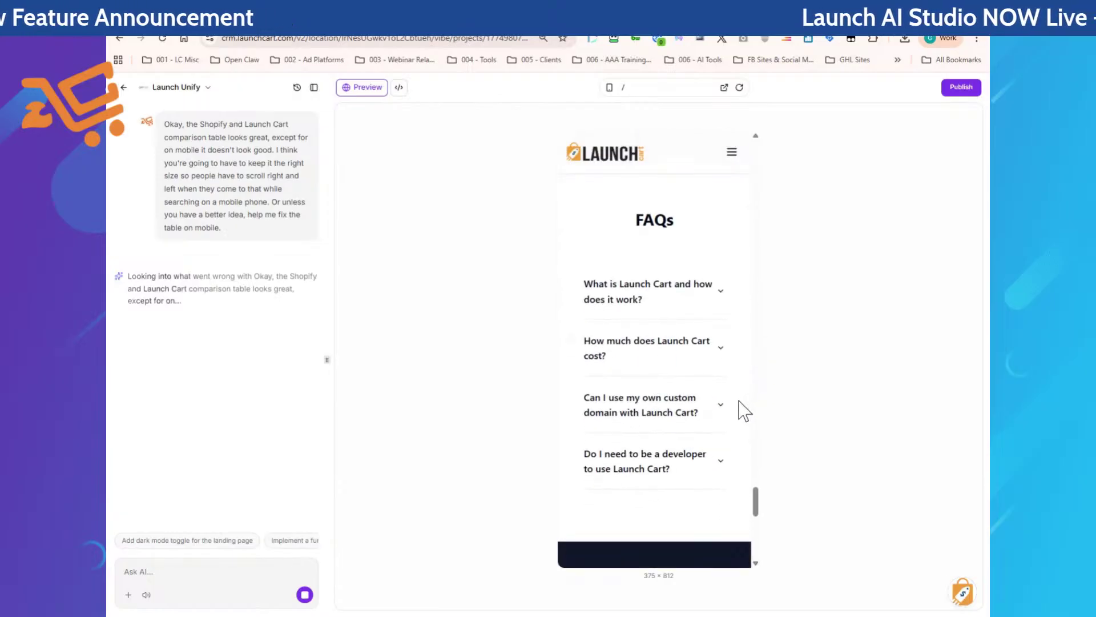
scroll(738, 407, down, 3)
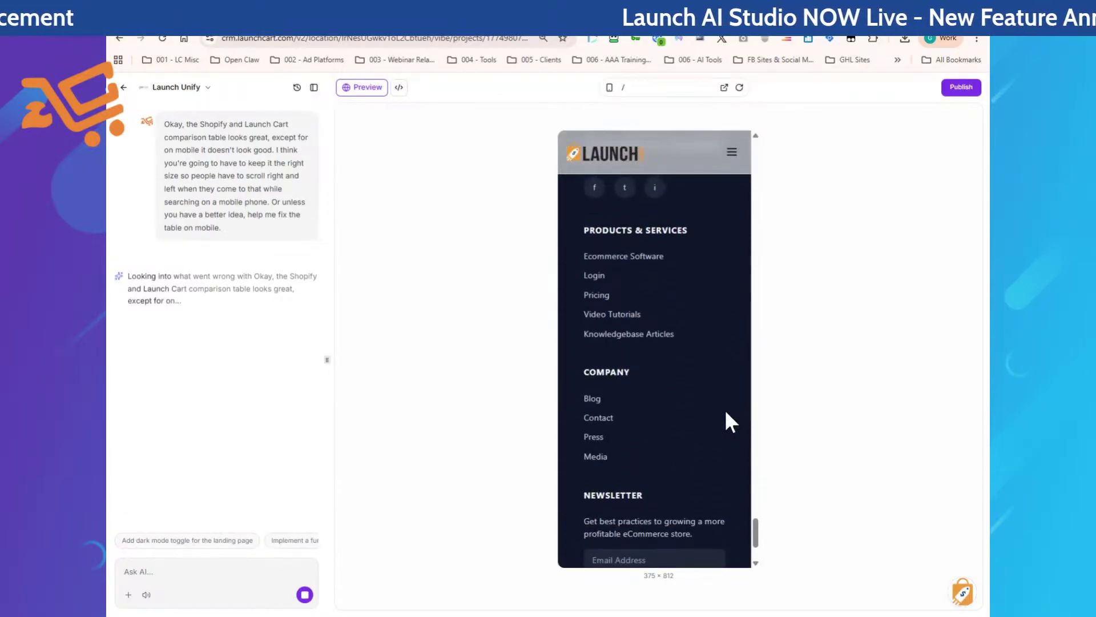
scroll(724, 409, up, 3)
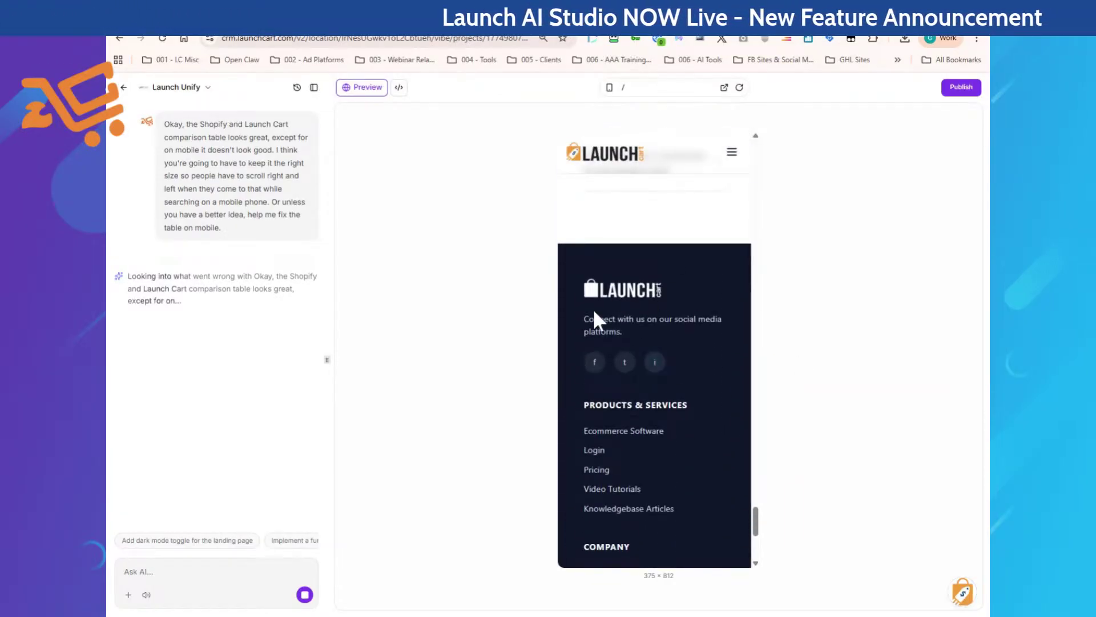
scroll(643, 414, down, 2)
scroll(646, 415, down, 3)
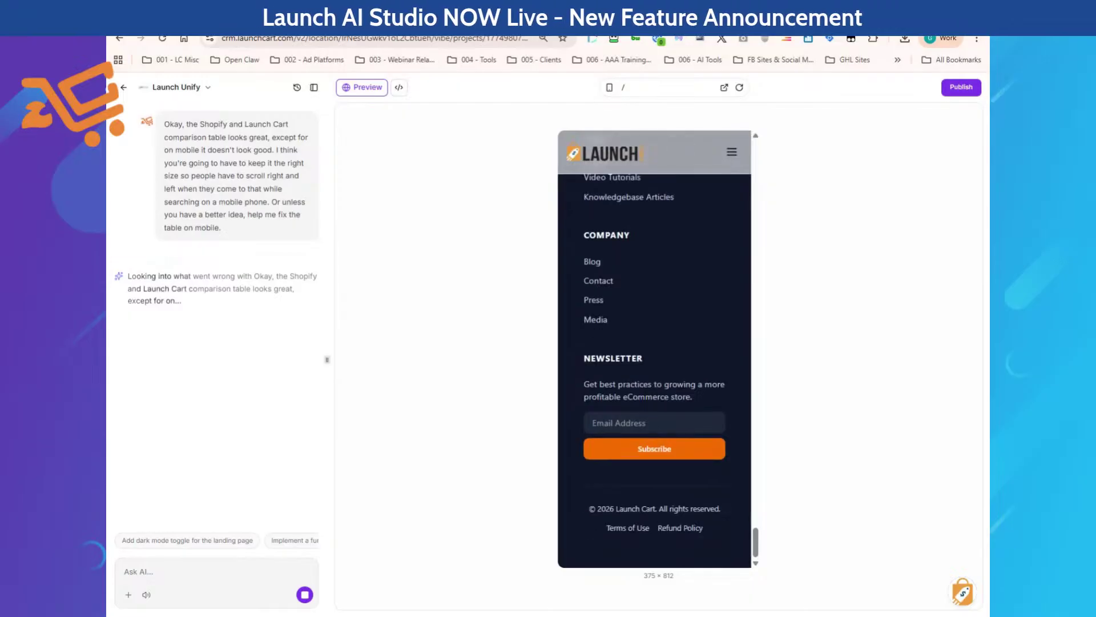
scroll(645, 416, up, 8)
scroll(662, 437, up, 15)
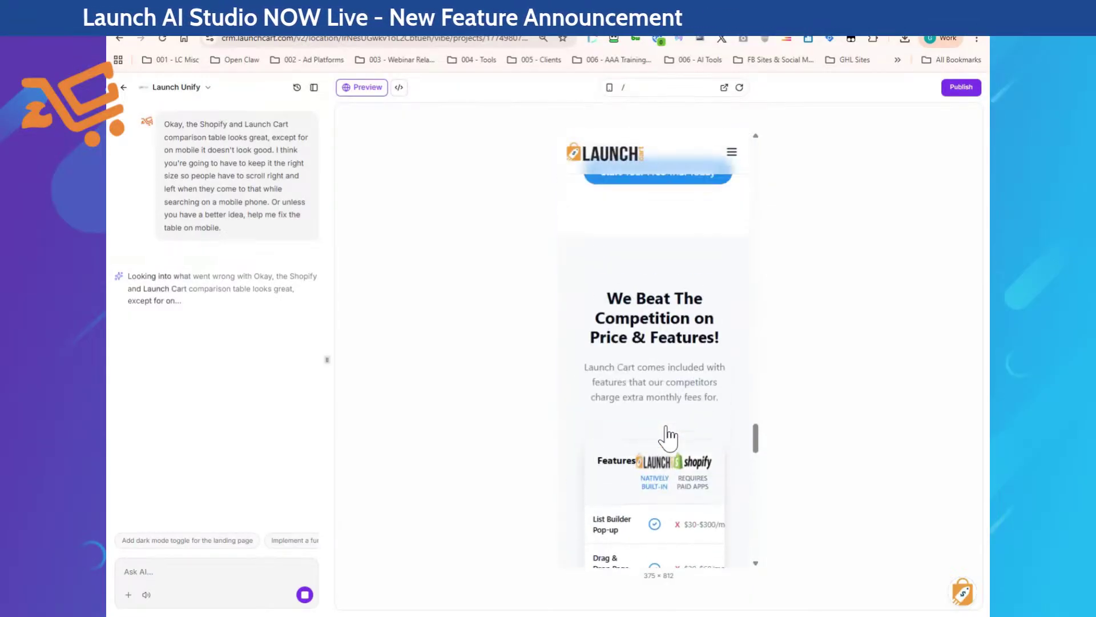
scroll(656, 437, up, 10)
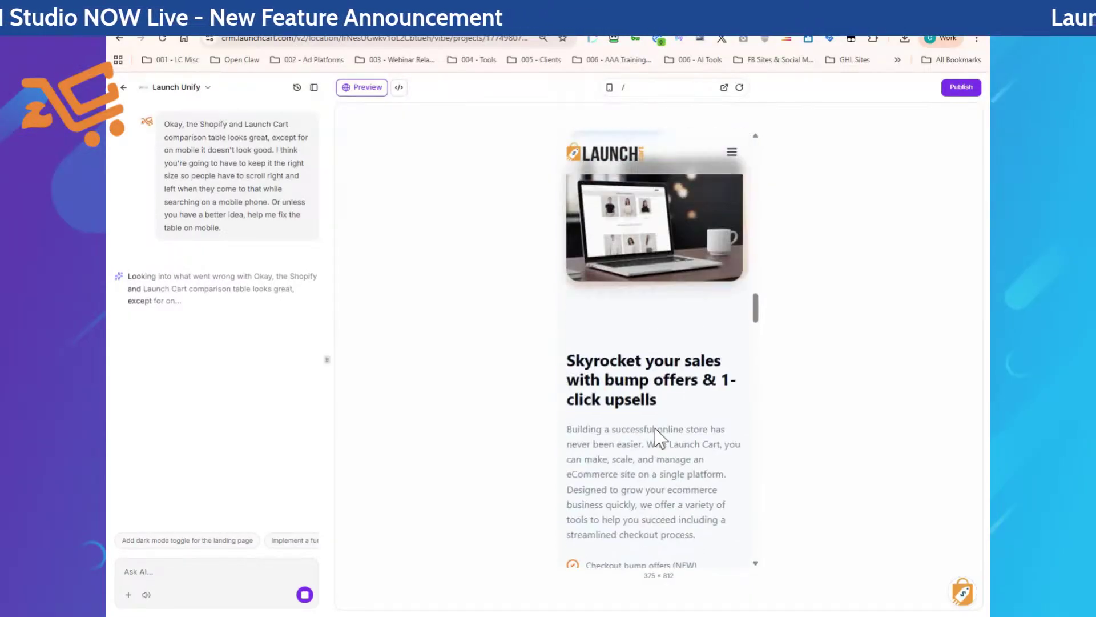
- Switch the preview to desktop size and review the page from the bump offers section back up to the hero
click(610, 87)
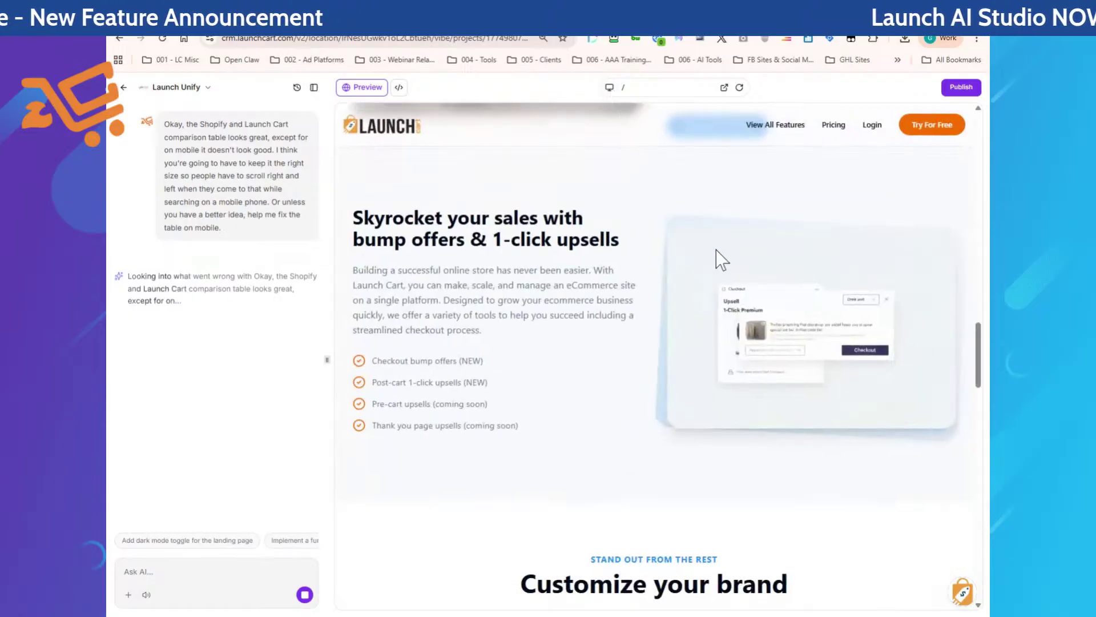
scroll(717, 257, up, 4)
scroll(641, 360, up, 3)
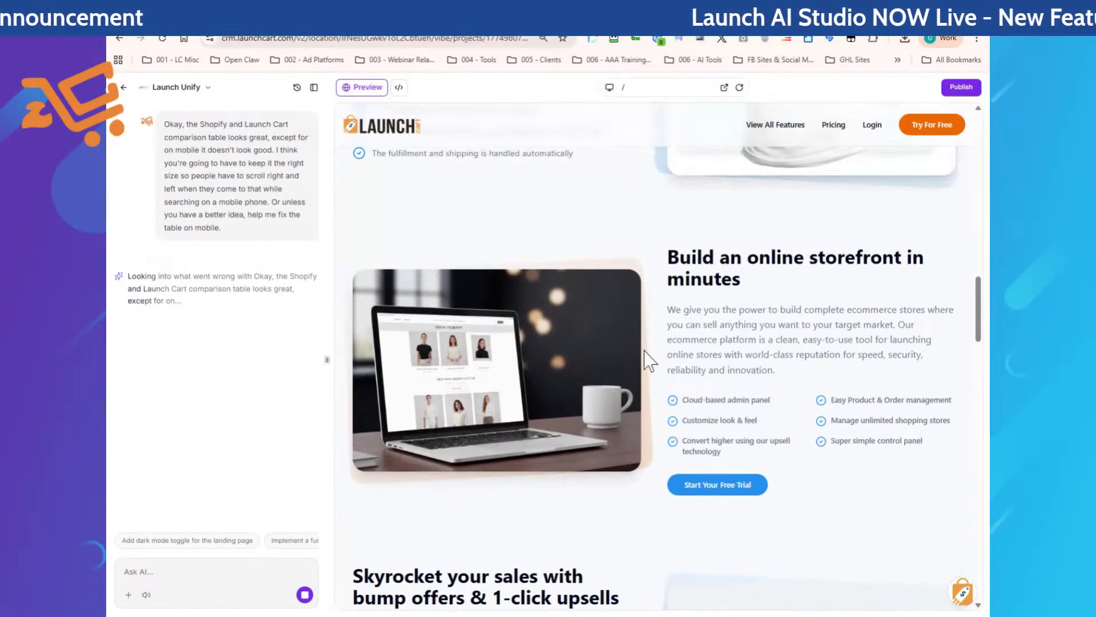
scroll(642, 360, up, 4)
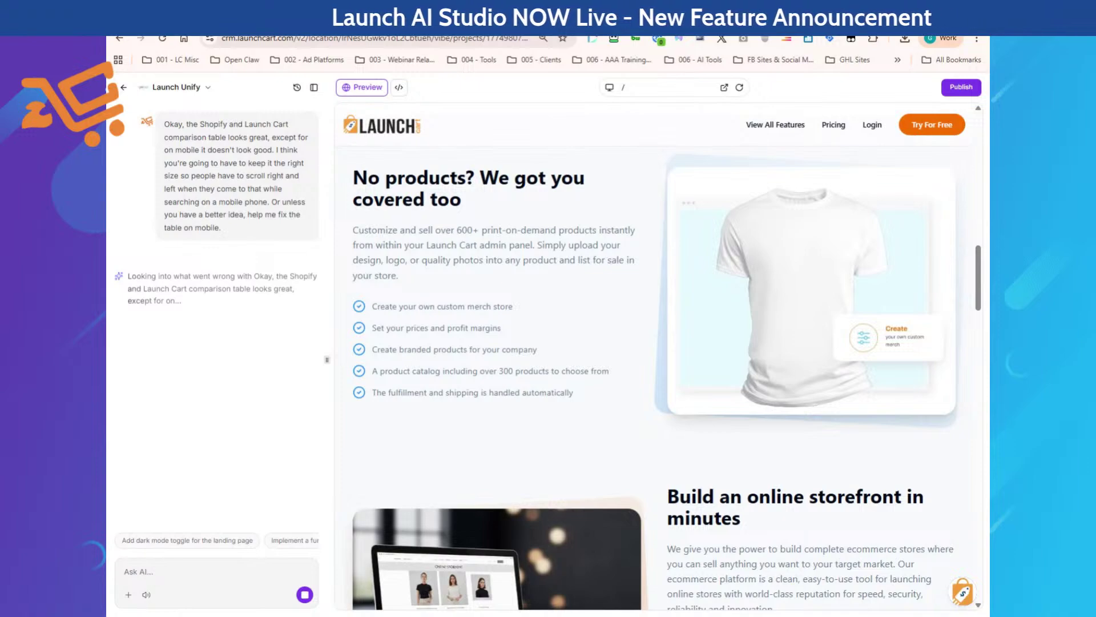
scroll(634, 359, up, 8)
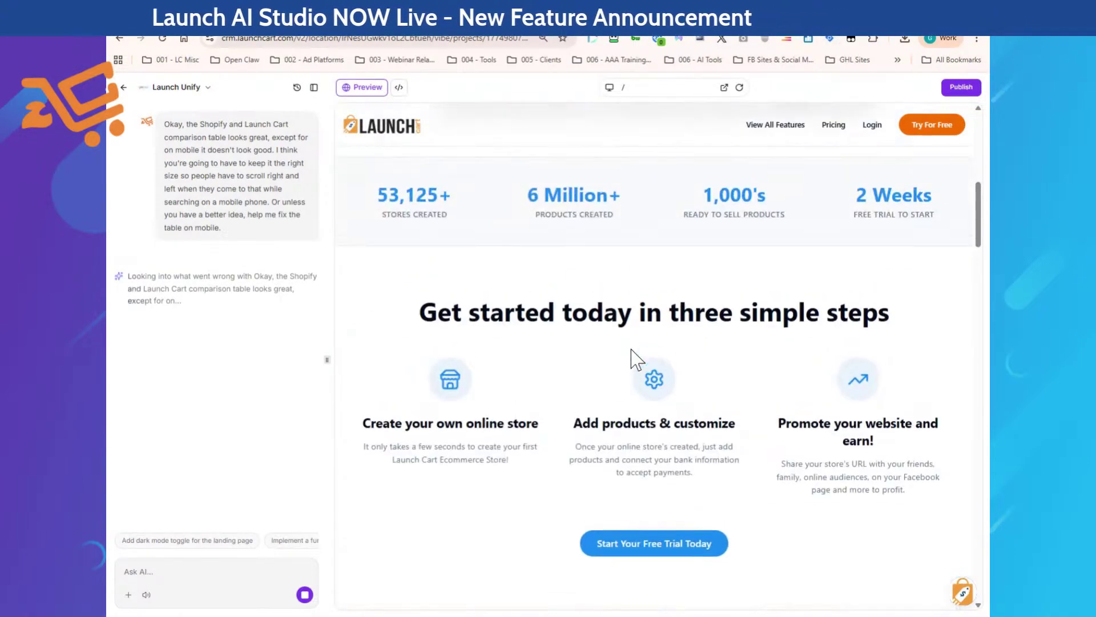
scroll(631, 348, up, 8)
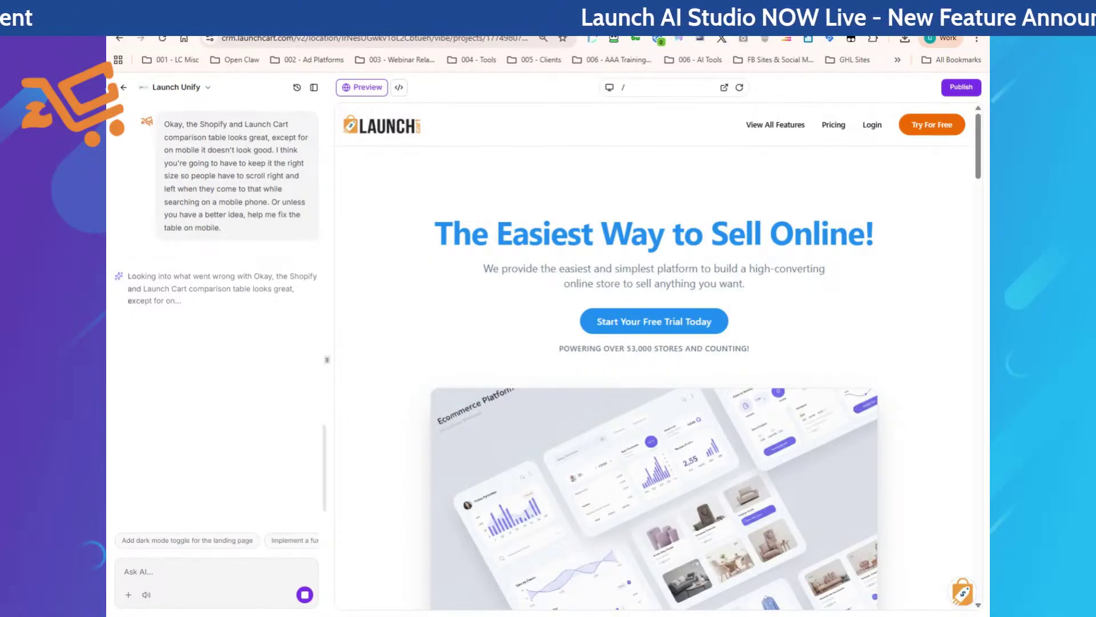
- Draft a chat request to replace the old top-left logo with the attached new one, and add the new logo image
click(125, 571)
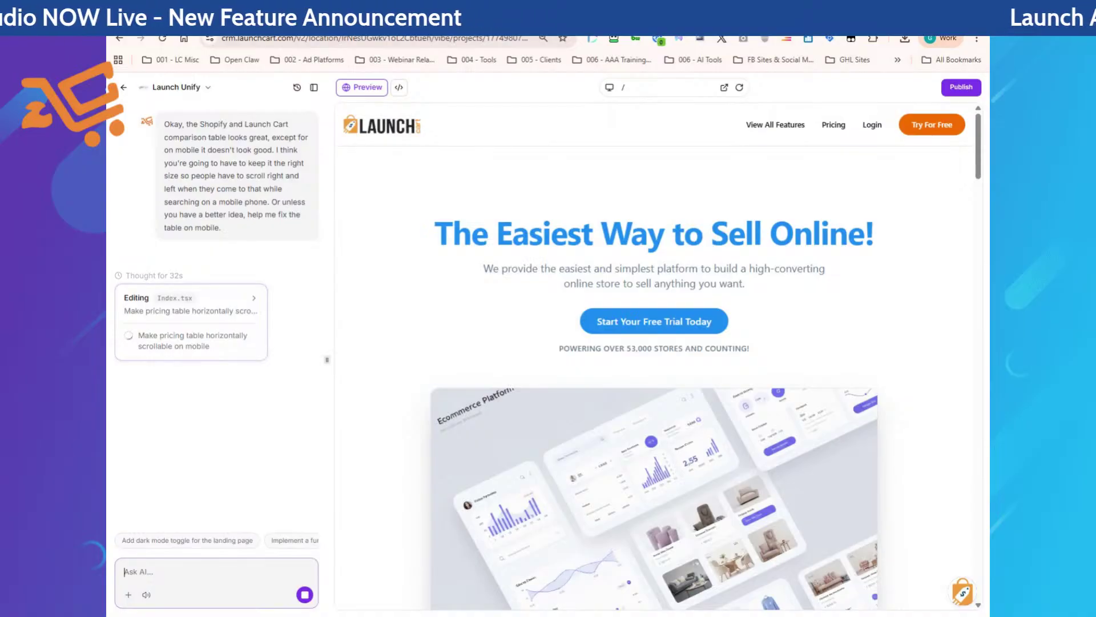
text(Please repaste the logo on the top left with the attached logo because that's an old logo and this is the new logo.)
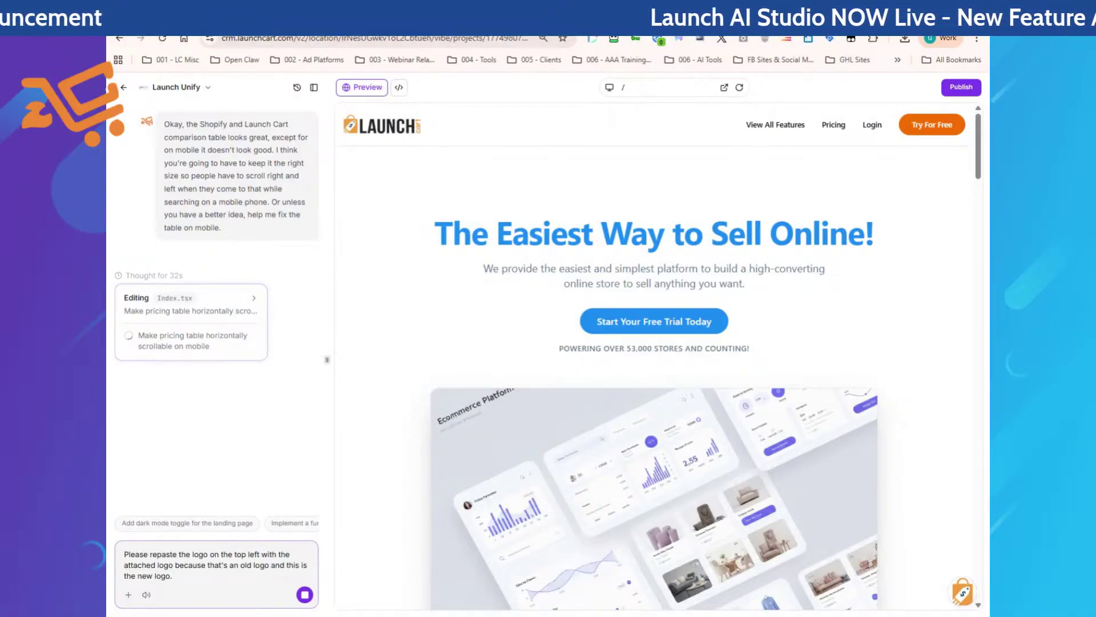
click(128, 594)
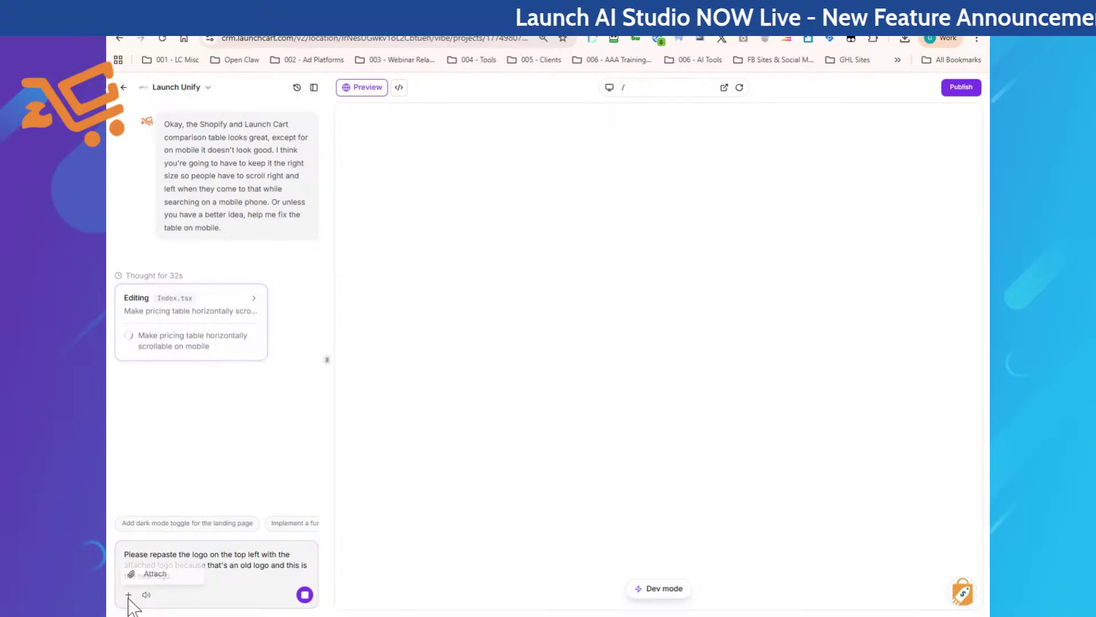
click(171, 574)
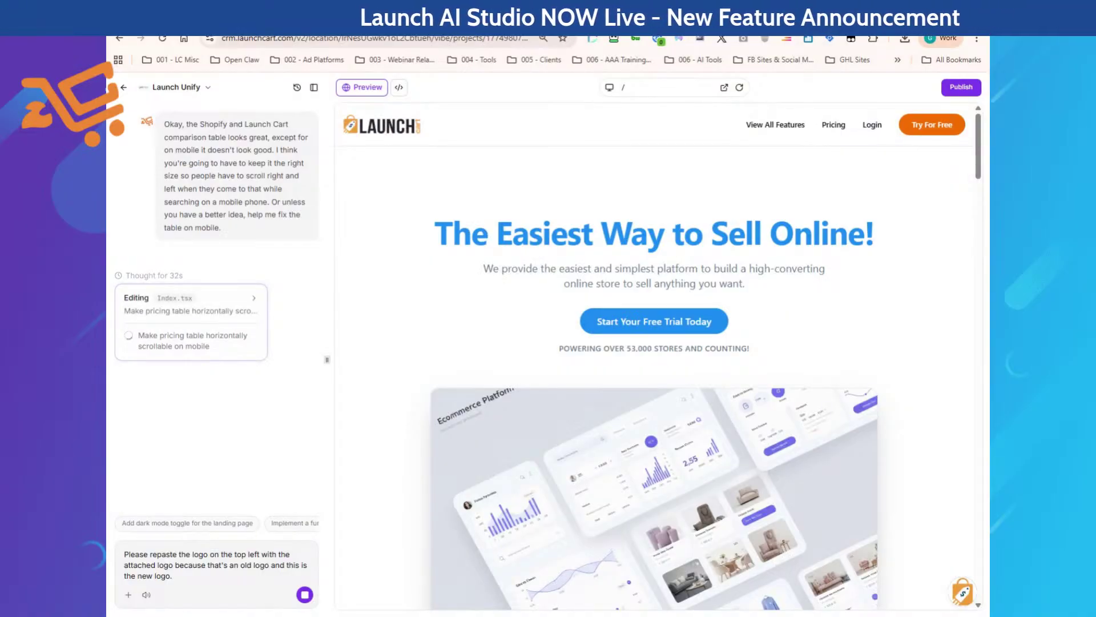
key(ctrl+v)
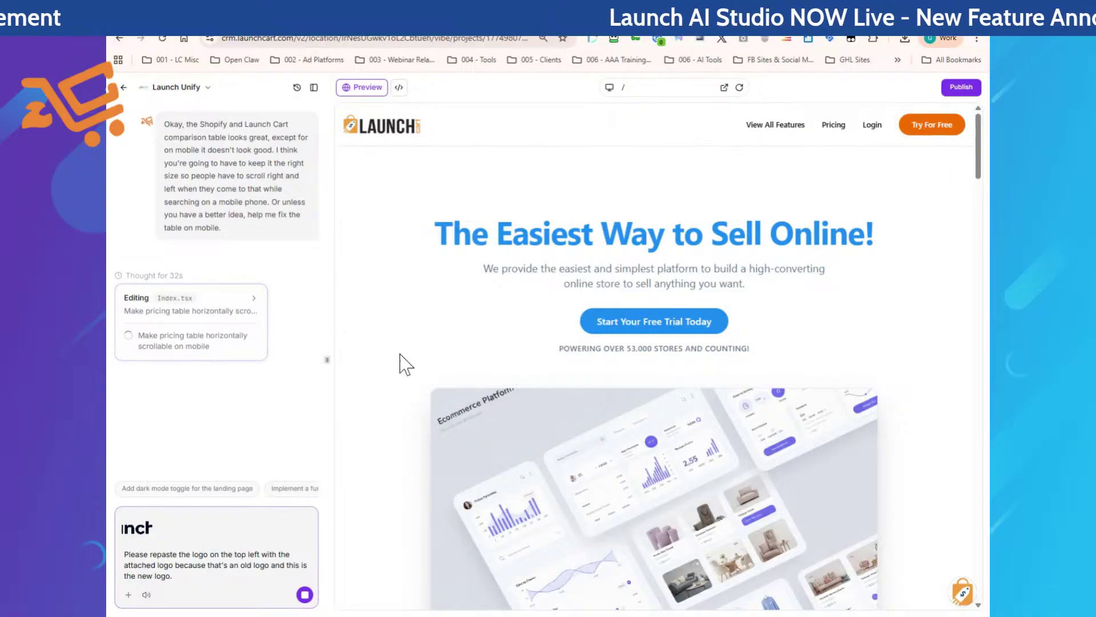
- Examine the Shopify comparison table in the desktop preview while the AI works on the mobile fix
scroll(401, 364, down, 15)
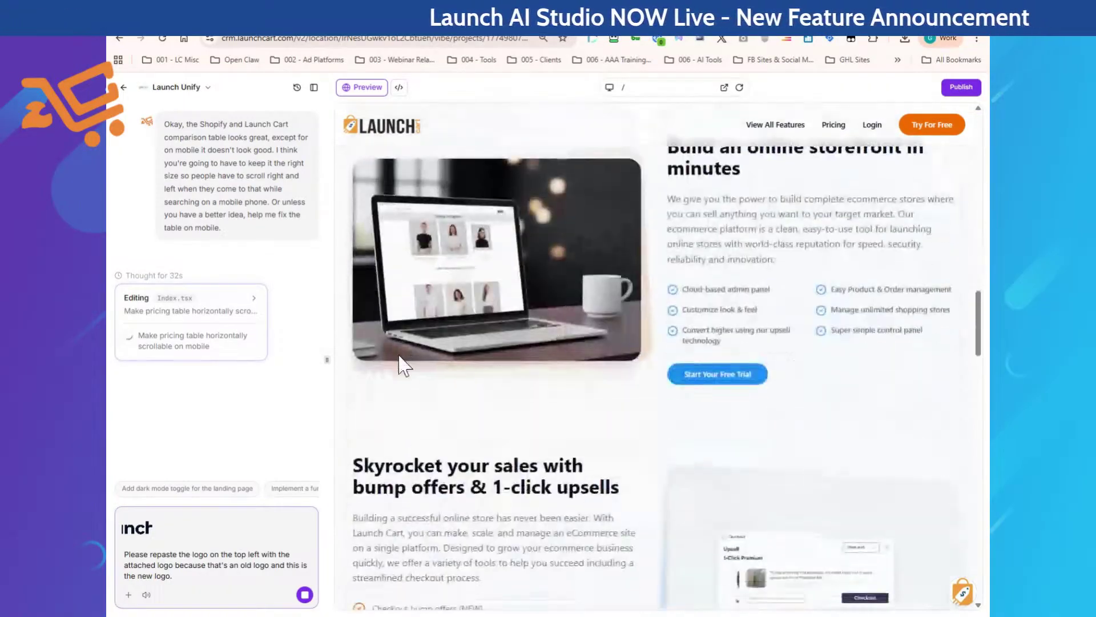
scroll(401, 364, down, 20)
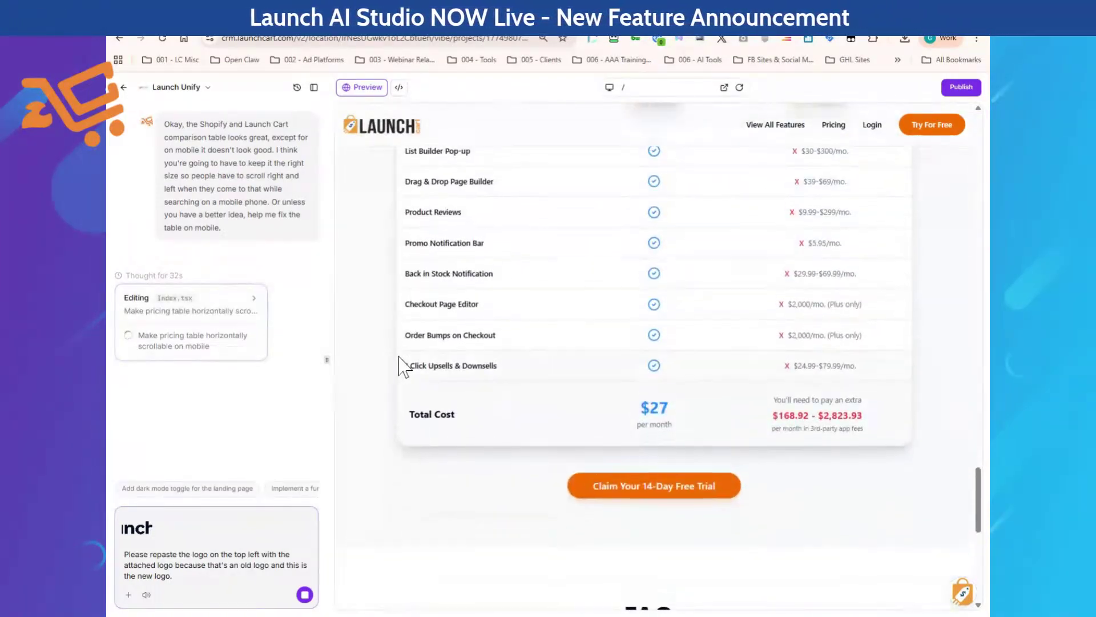
scroll(692, 262, up, 2)
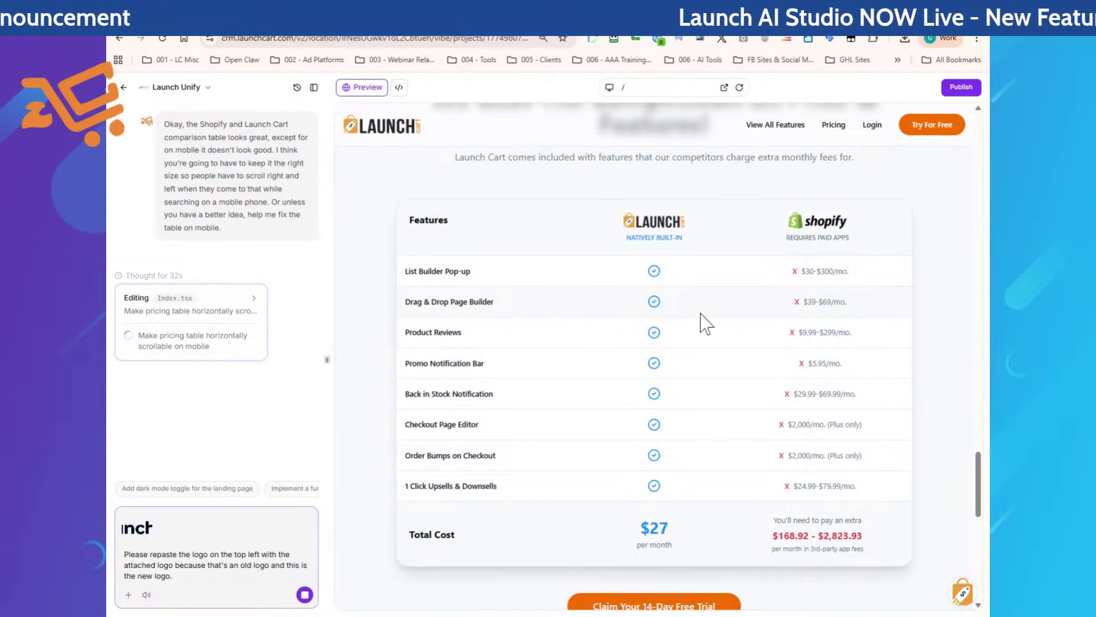
scroll(676, 416, down, 2)
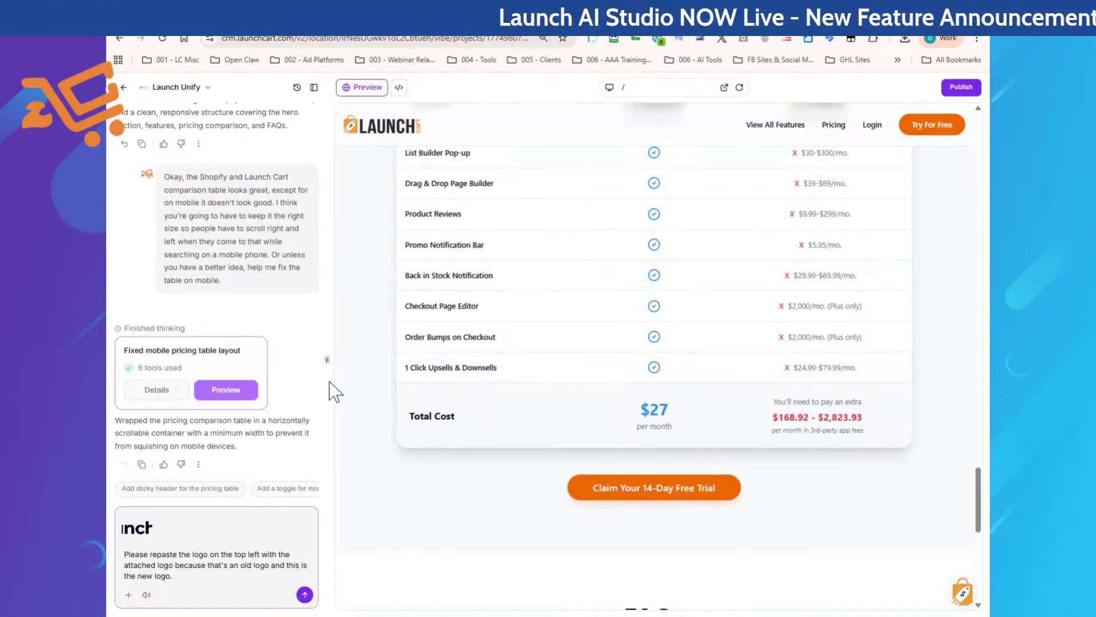
scroll(480, 345, down, 1)
- Load the updated preview, switch it to the 375 × 812 mobile size and test whether the comparison table scrolls sideways
click(226, 390)
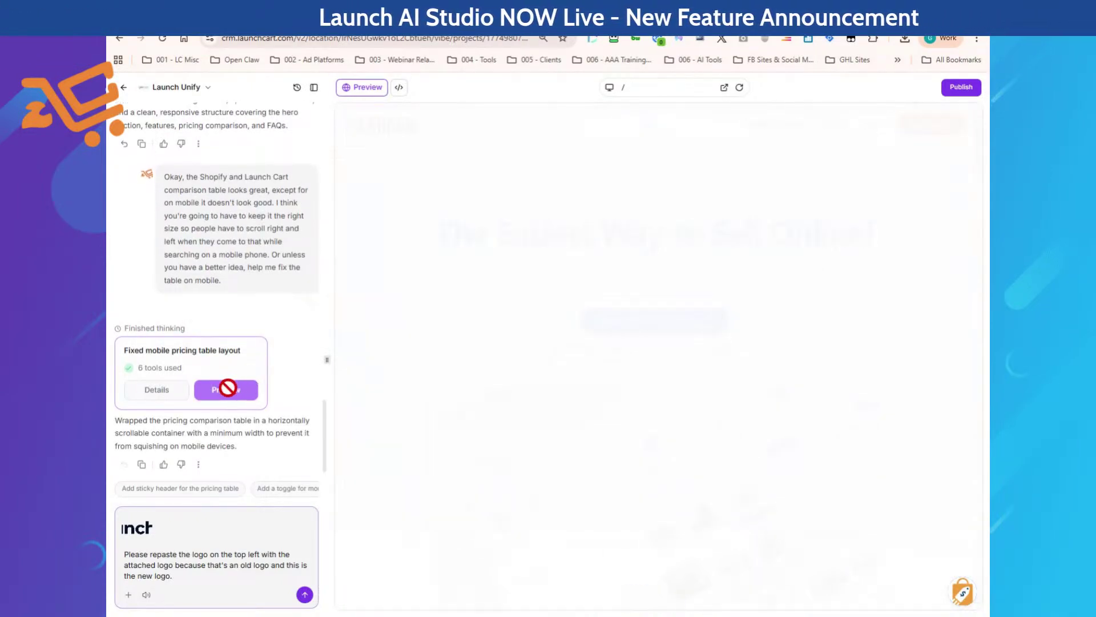
scroll(624, 277, down, 8)
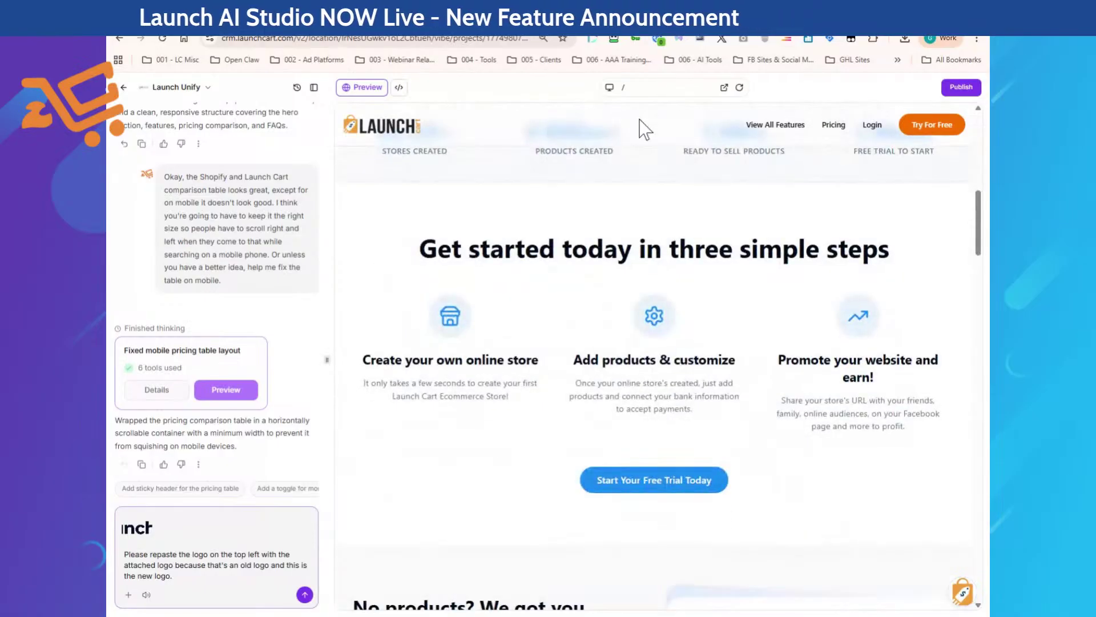
click(609, 87)
scroll(708, 315, down, 10)
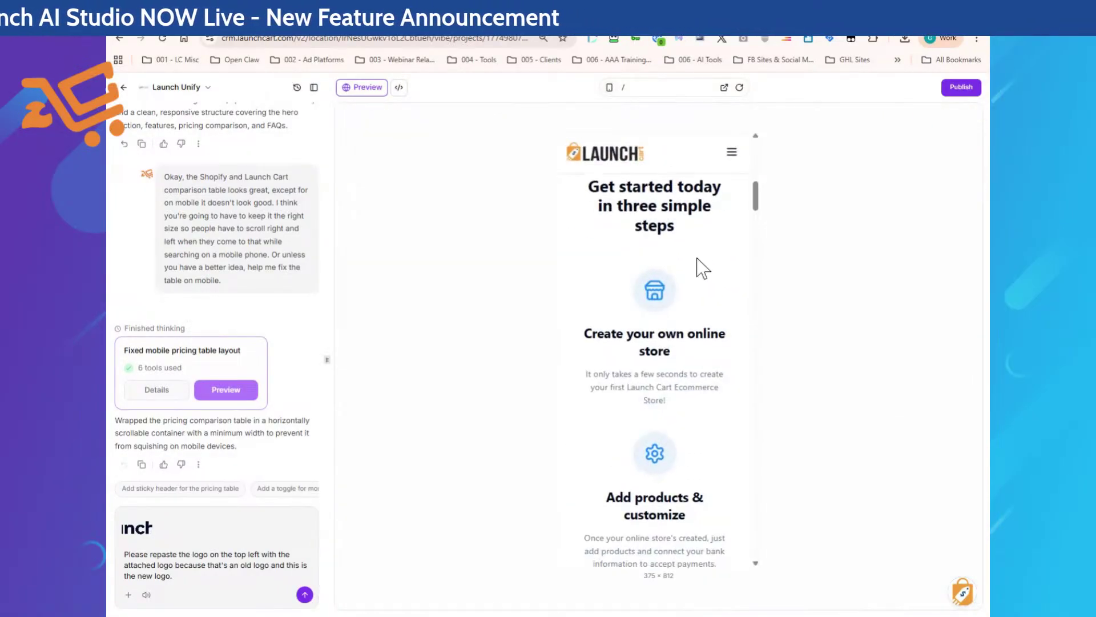
scroll(710, 315, down, 15)
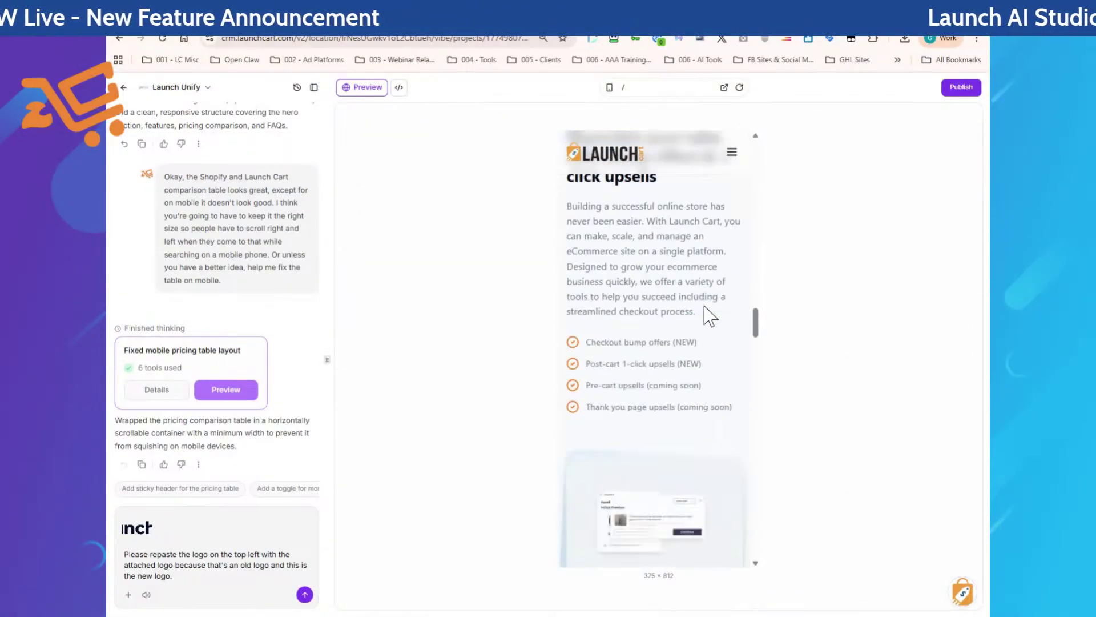
scroll(709, 318, down, 15)
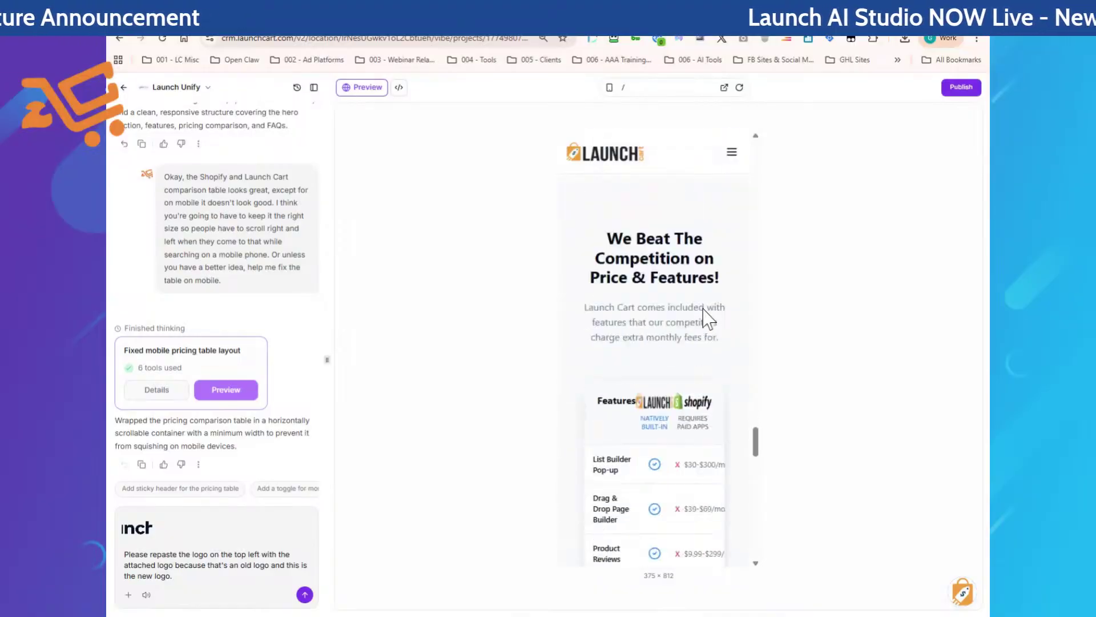
scroll(708, 318, up, 1)
drag(702, 362, 624, 375)
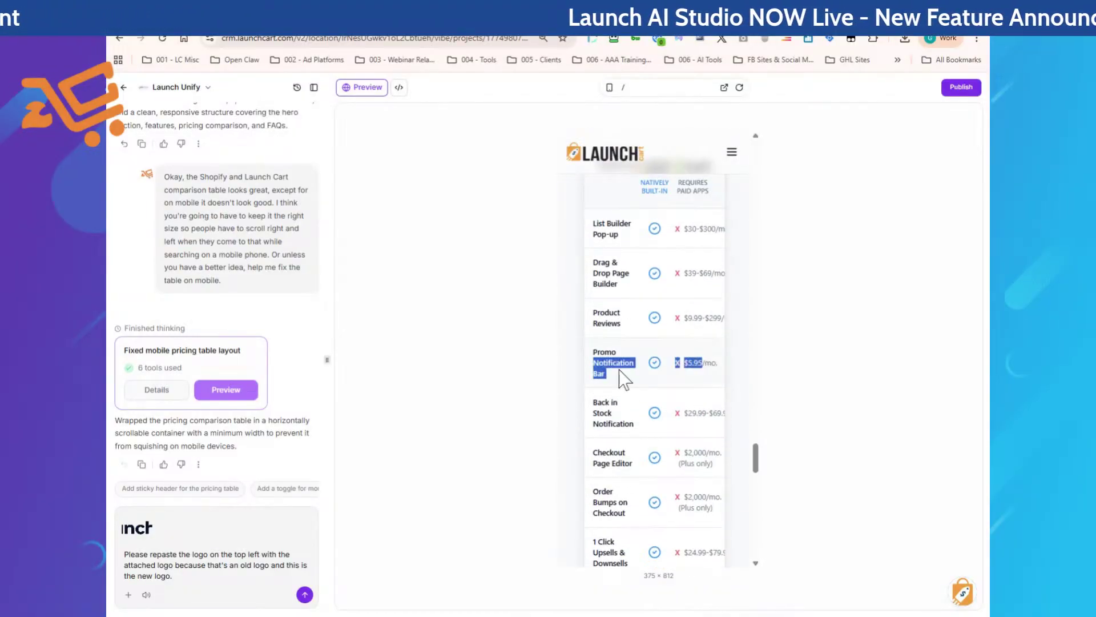
- Examine the comparison table in the mobile preview down to the Total Cost row and the free trial button below it
scroll(651, 423, down, 3)
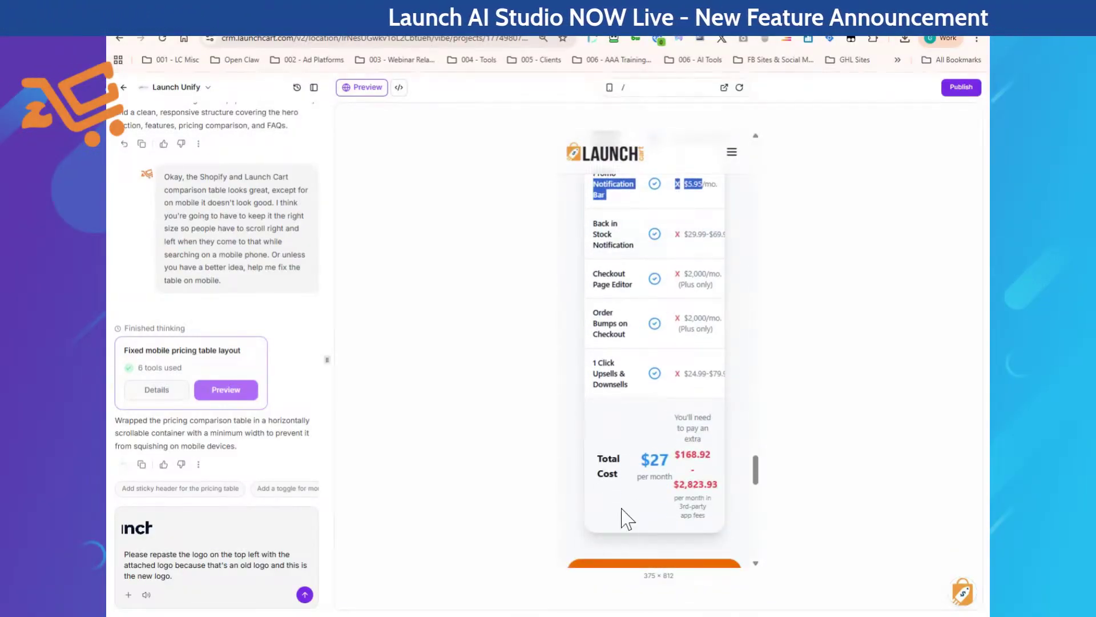
scroll(657, 508, down, 3)
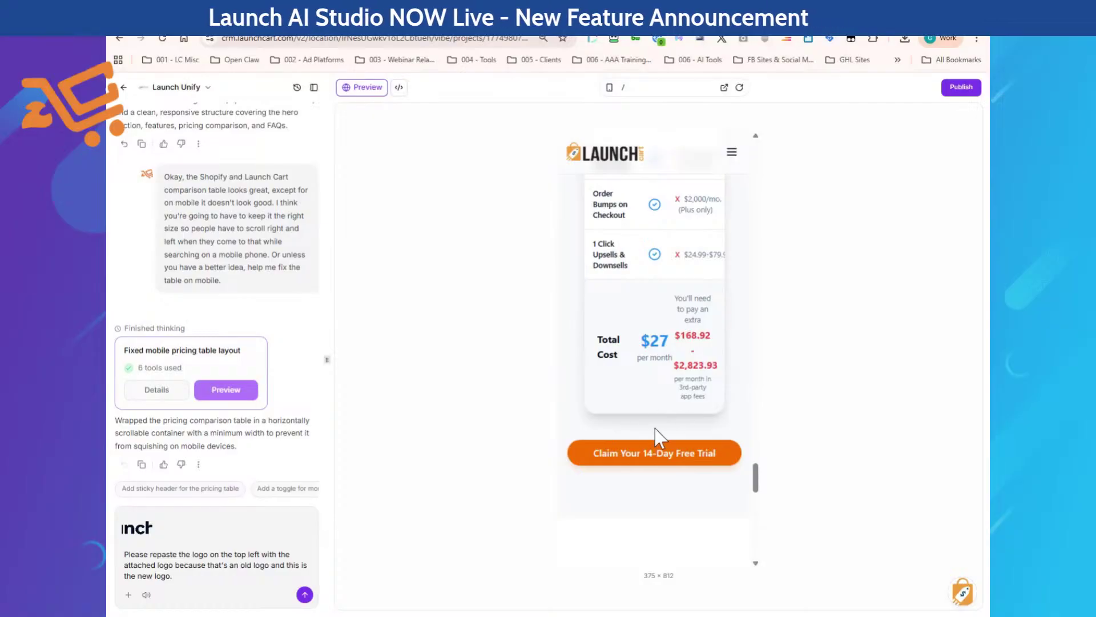
drag(655, 438, 640, 380)
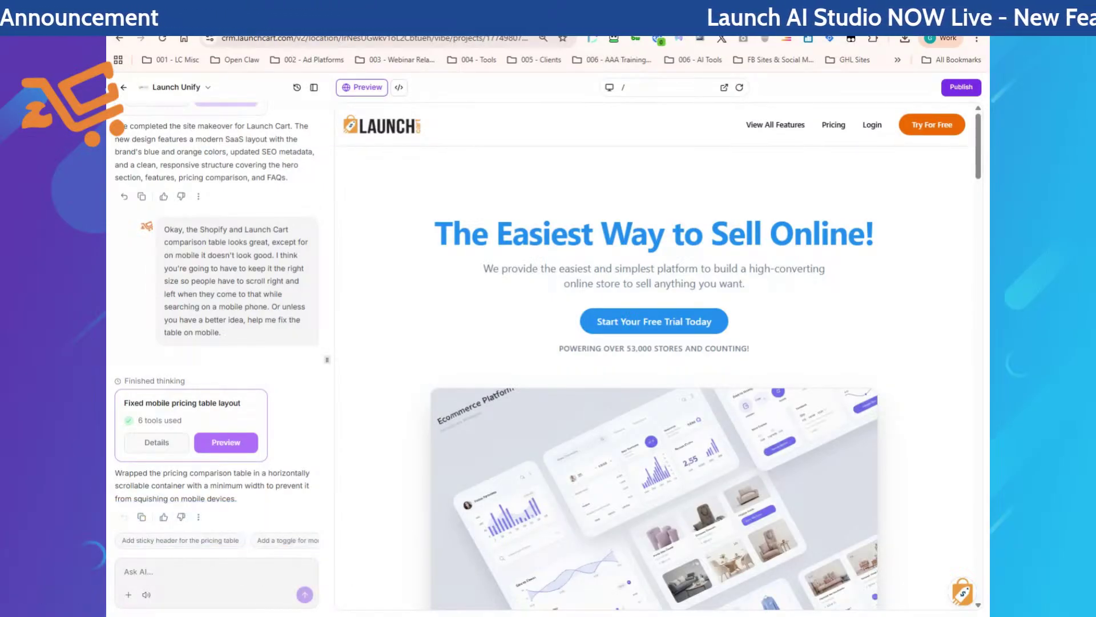
- Switch the reloaded preview to the 375 × 812 mobile size and find the feature comparison table
scroll(478, 400, down, 3)
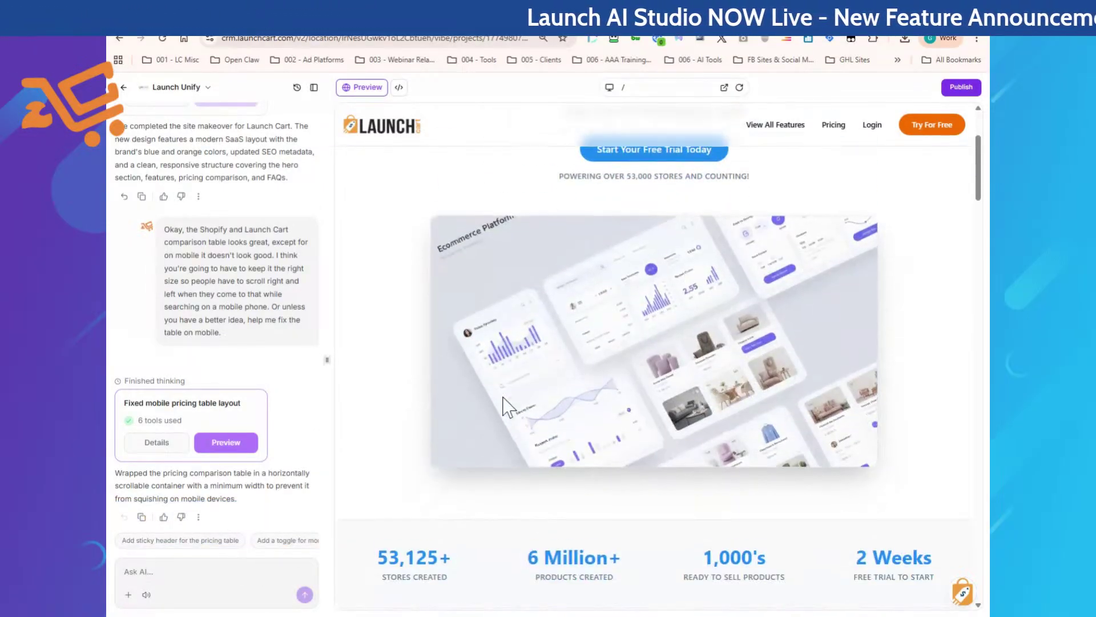
click(611, 88)
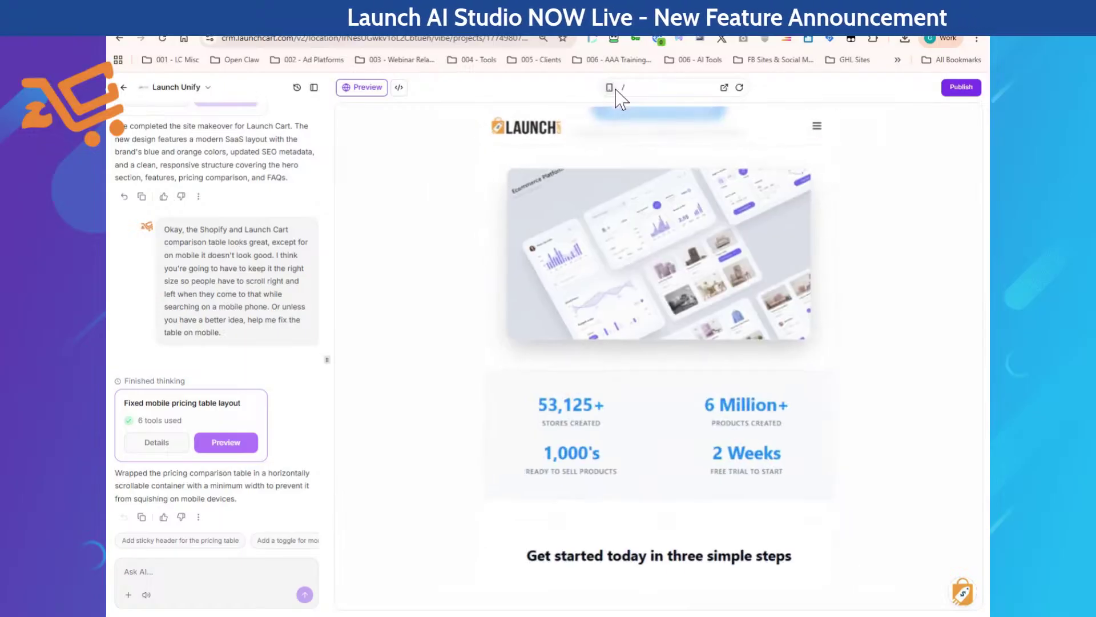
scroll(649, 311, down, 15)
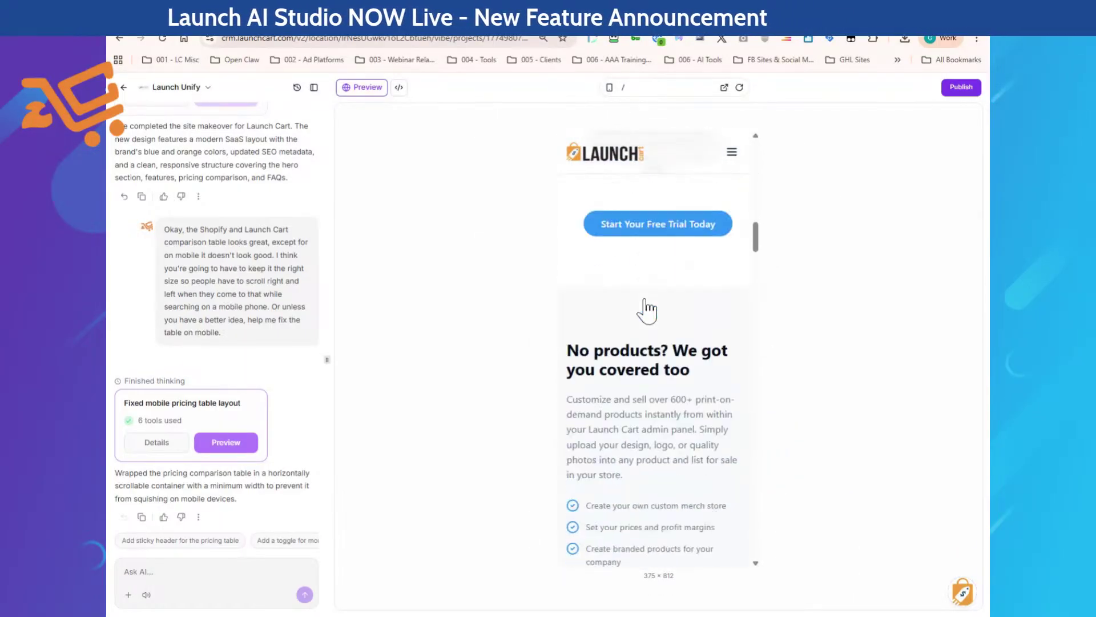
scroll(656, 325, down, 12)
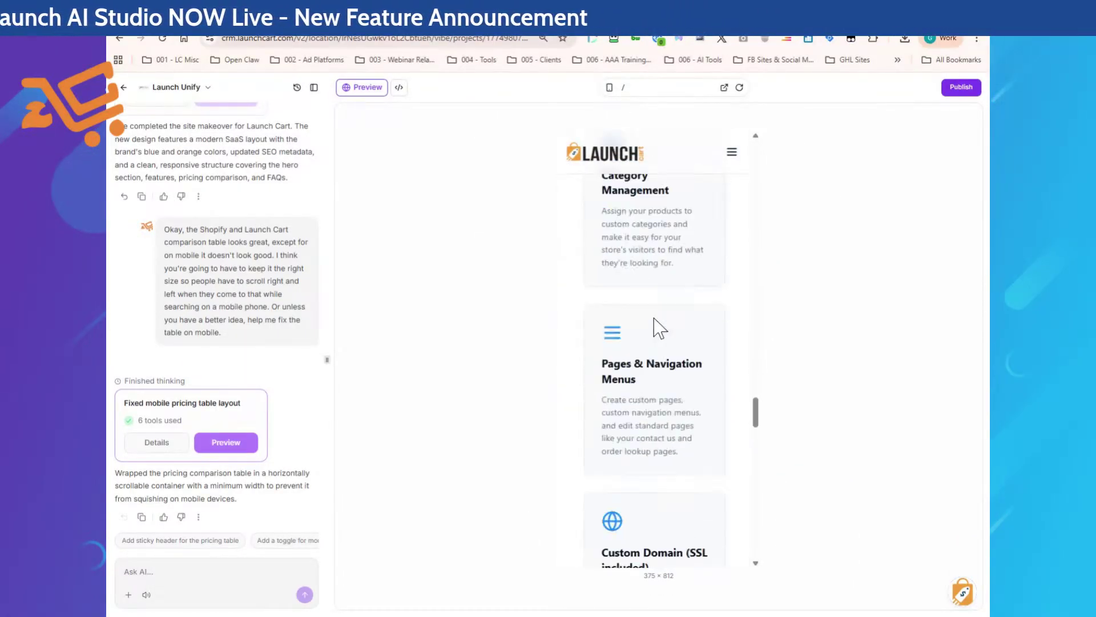
scroll(657, 320, down, 5)
scroll(657, 268, up, 12)
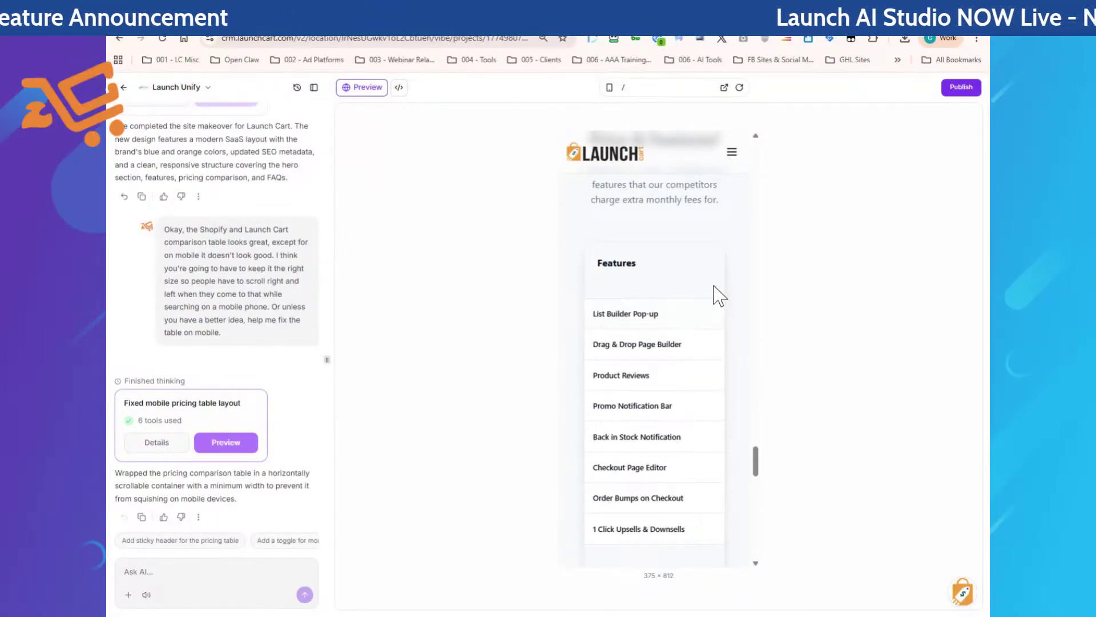
- Test the comparison table's sideways scrolling in the mobile preview and check its heading and feature rows
scroll(611, 283, down, 4)
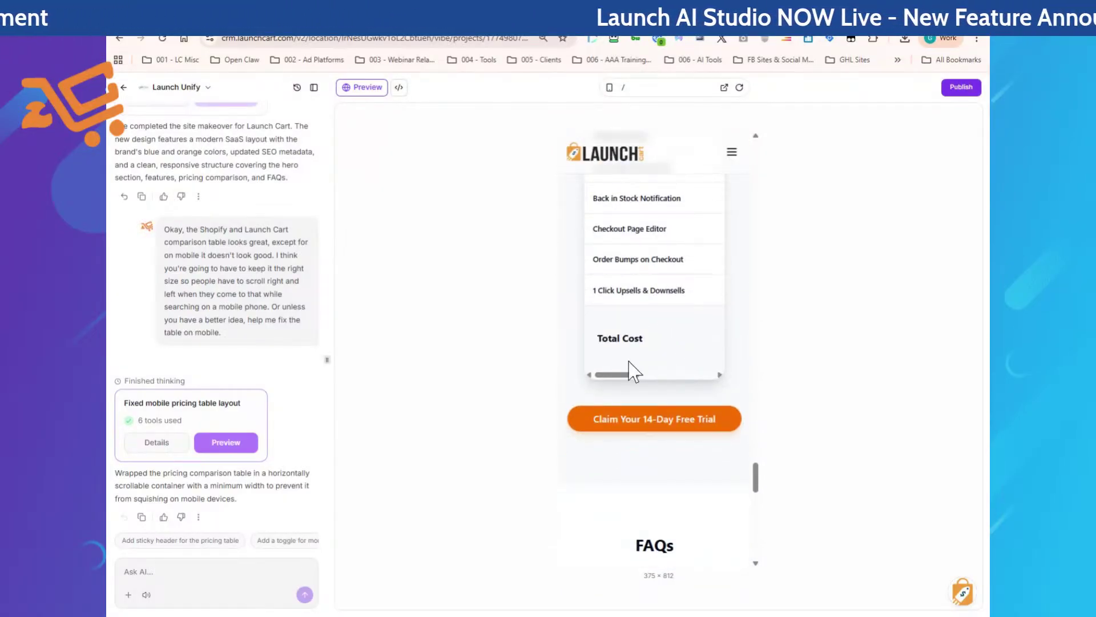
drag(617, 375, 641, 375)
scroll(651, 322, up, 6)
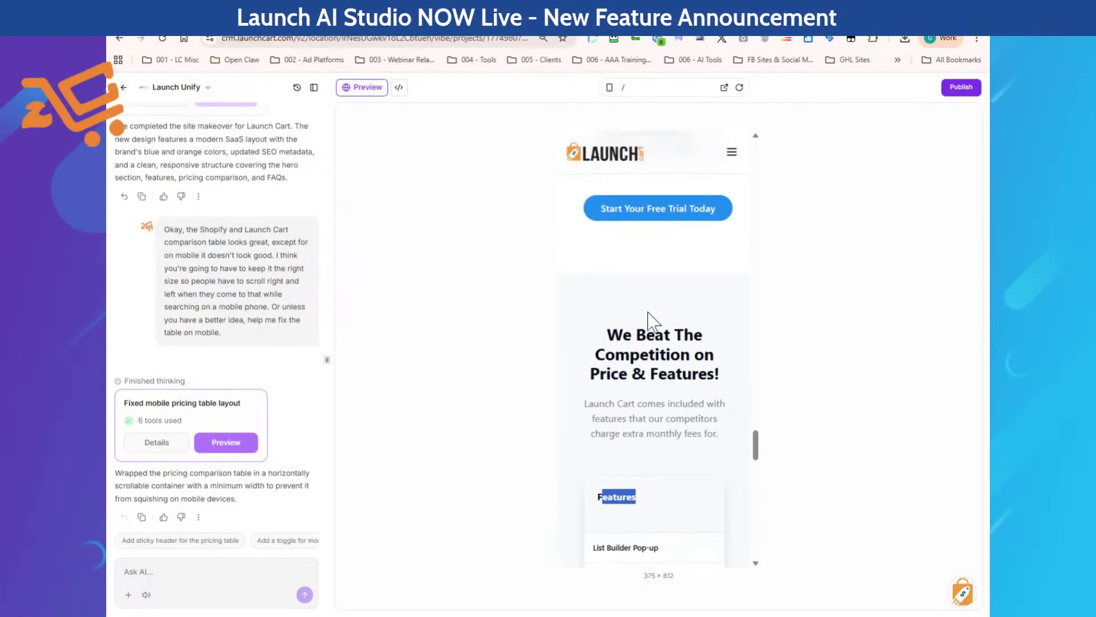
scroll(668, 343, down, 2)
scroll(703, 329, down, 5)
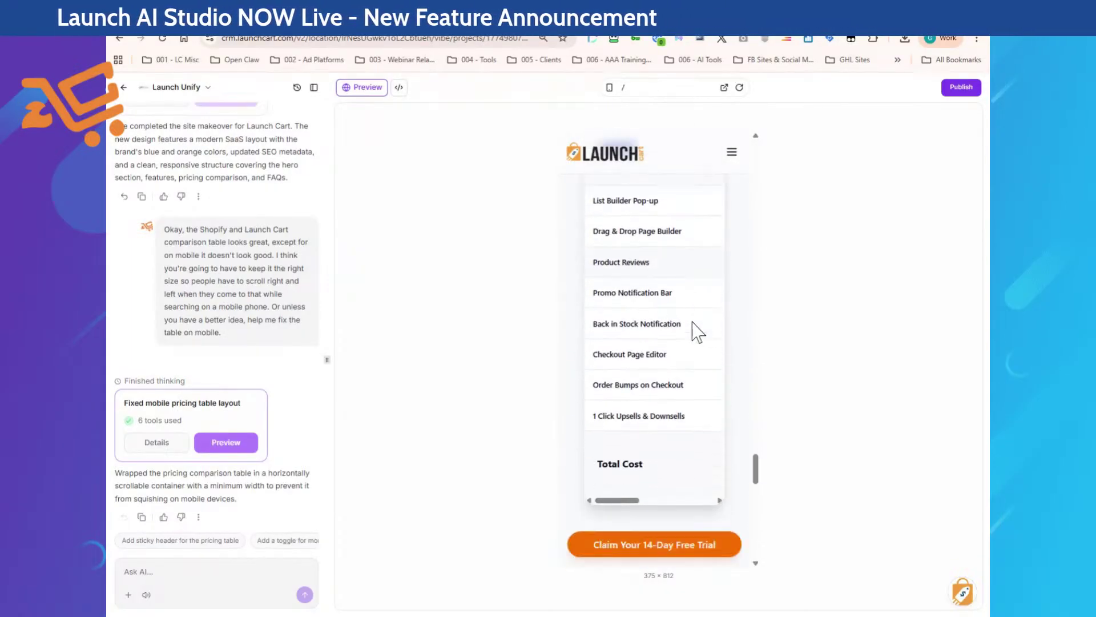
mouse_move(628, 376)
mouse_down()
mouse_move(602, 379)
mouse_move(677, 378)
mouse_move(617, 377)
mouse_up()
scroll(653, 323, up, 5)
scroll(634, 394, up, 3)
scroll(634, 394, down, 3)
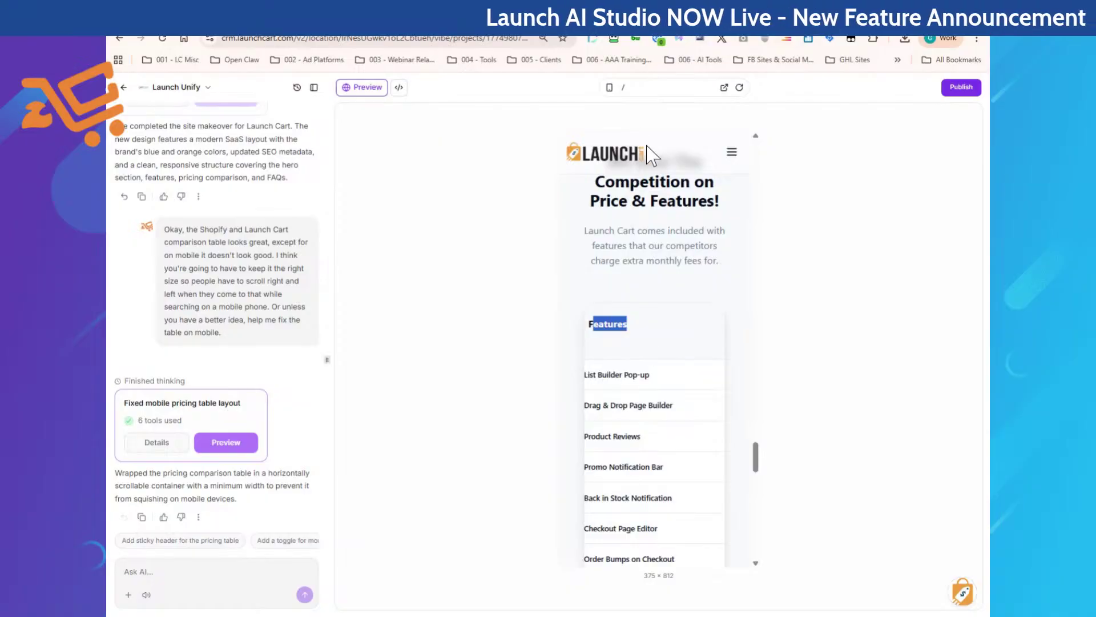
- Switch the preview to desktop size and review the page from the FAQs and footer back up to the print-on-demand section
click(610, 88)
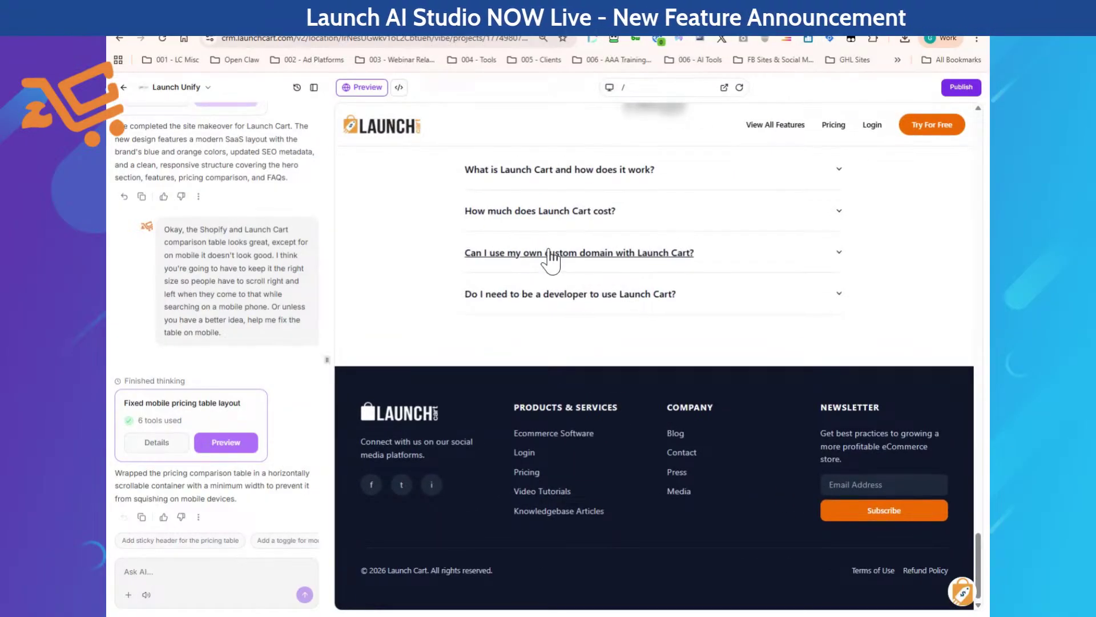
scroll(565, 257, up, 5)
scroll(551, 260, up, 15)
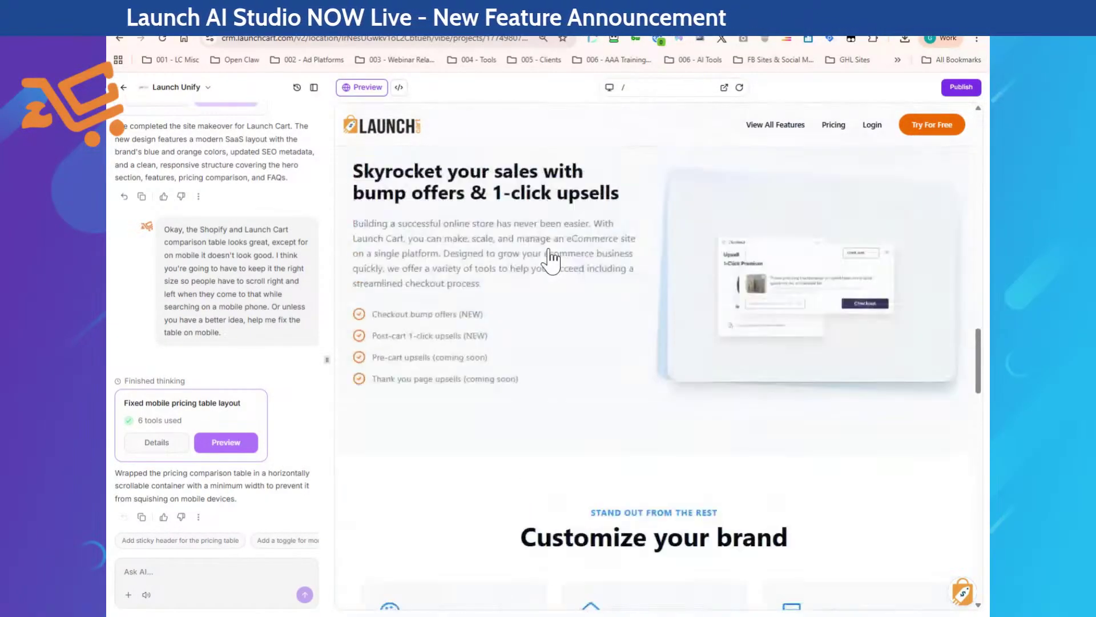
scroll(551, 260, up, 3)
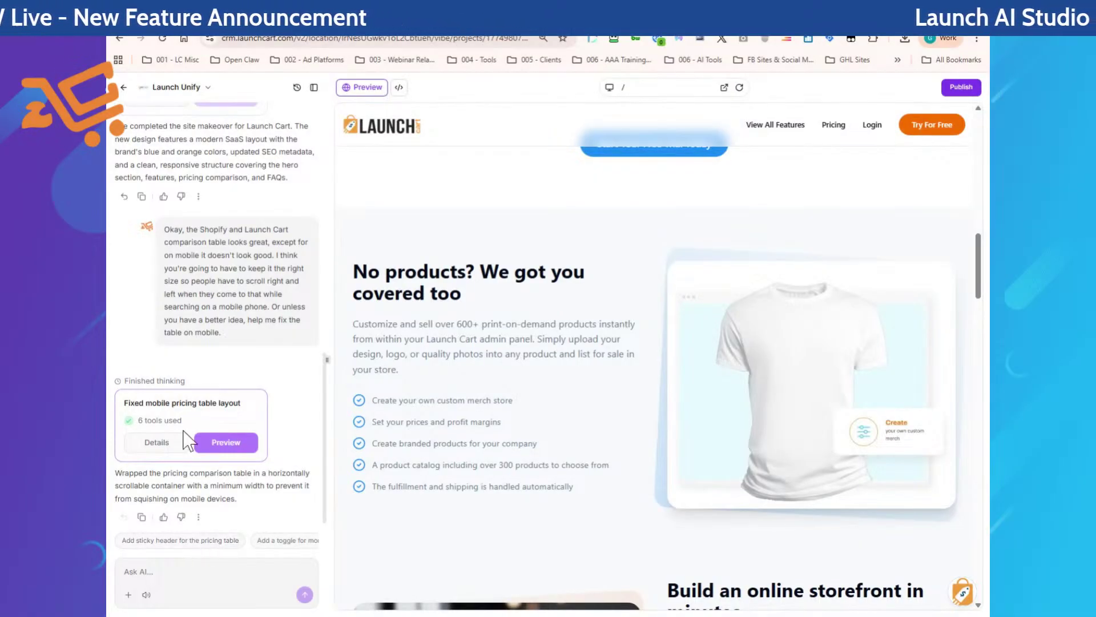
- Look at the Herms for Cali project and switch to the Social Feed project to check its build
click(180, 20)
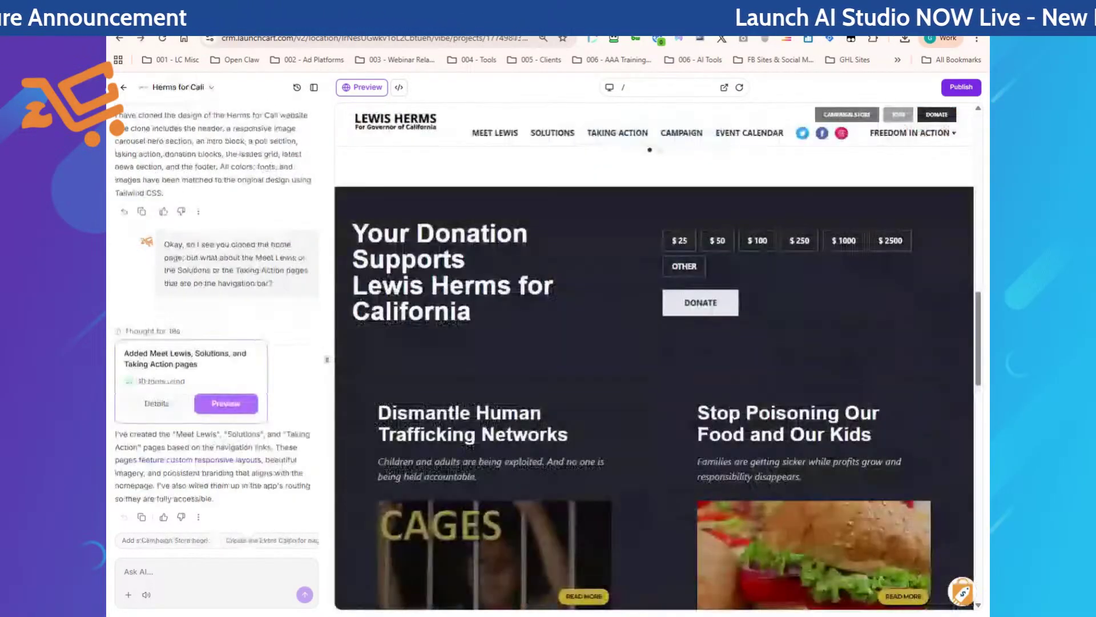
click(633, 20)
click(576, 20)
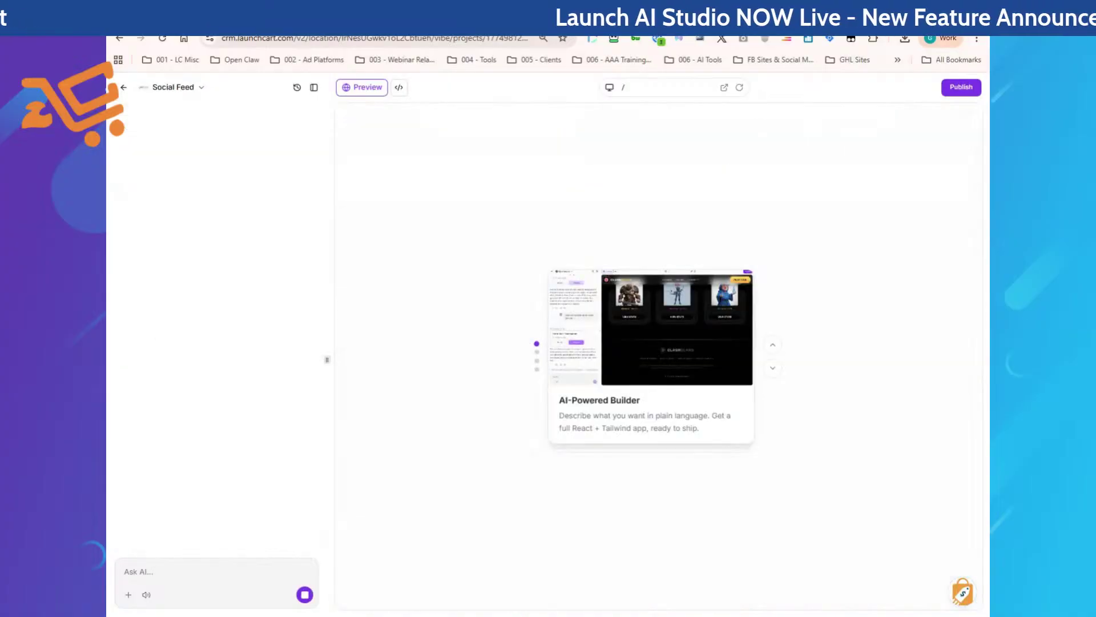